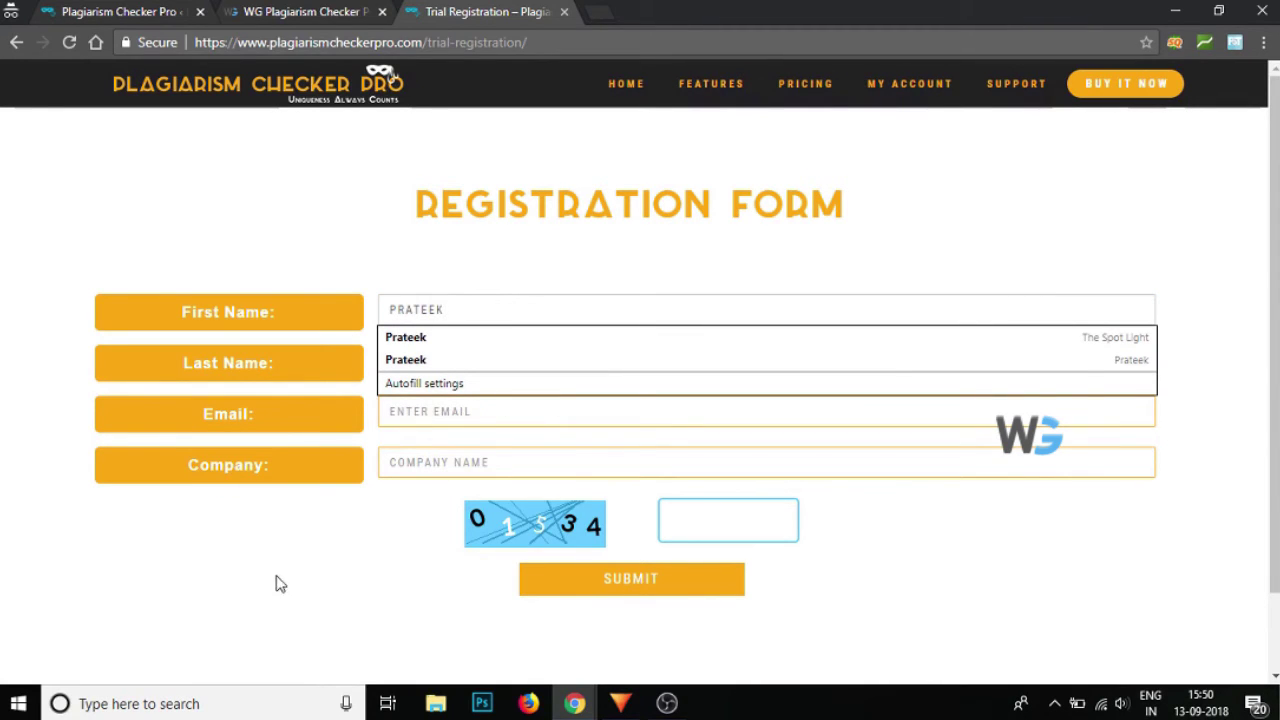
Fill in the trial registration form's last name and email address, and enter NEWS as the company
click(415, 422)
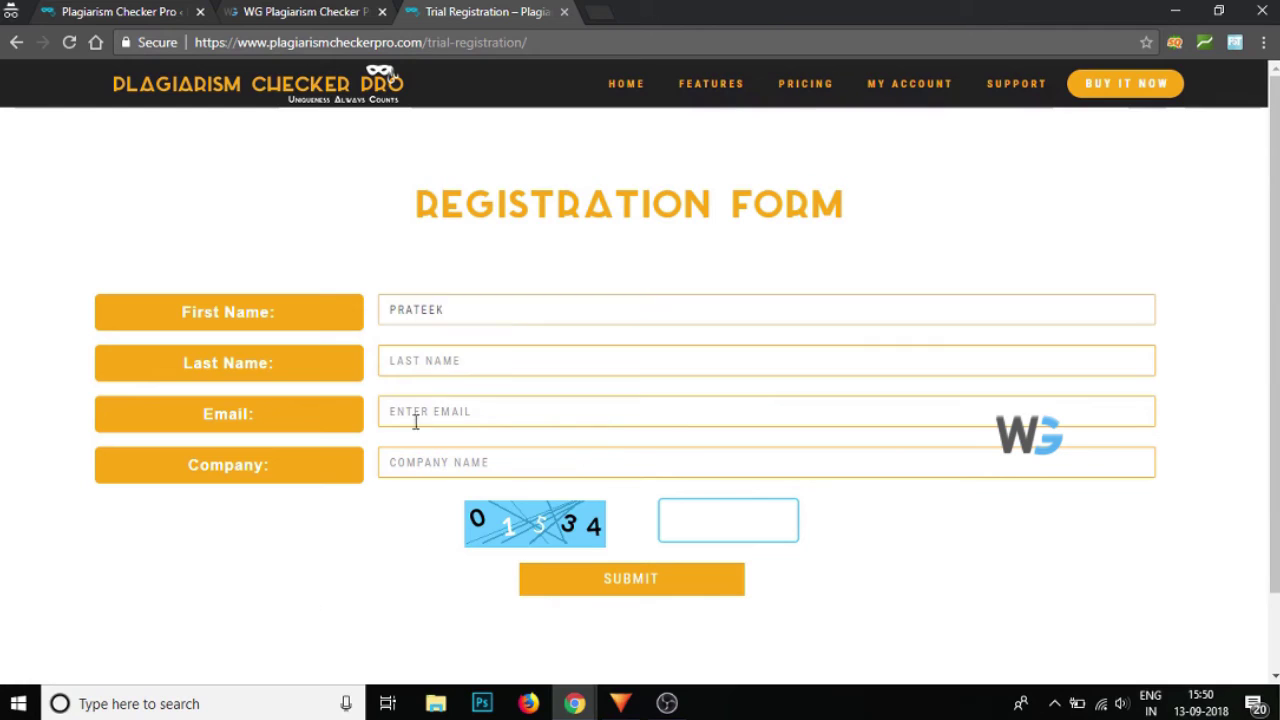
click(463, 363)
text(KUN)
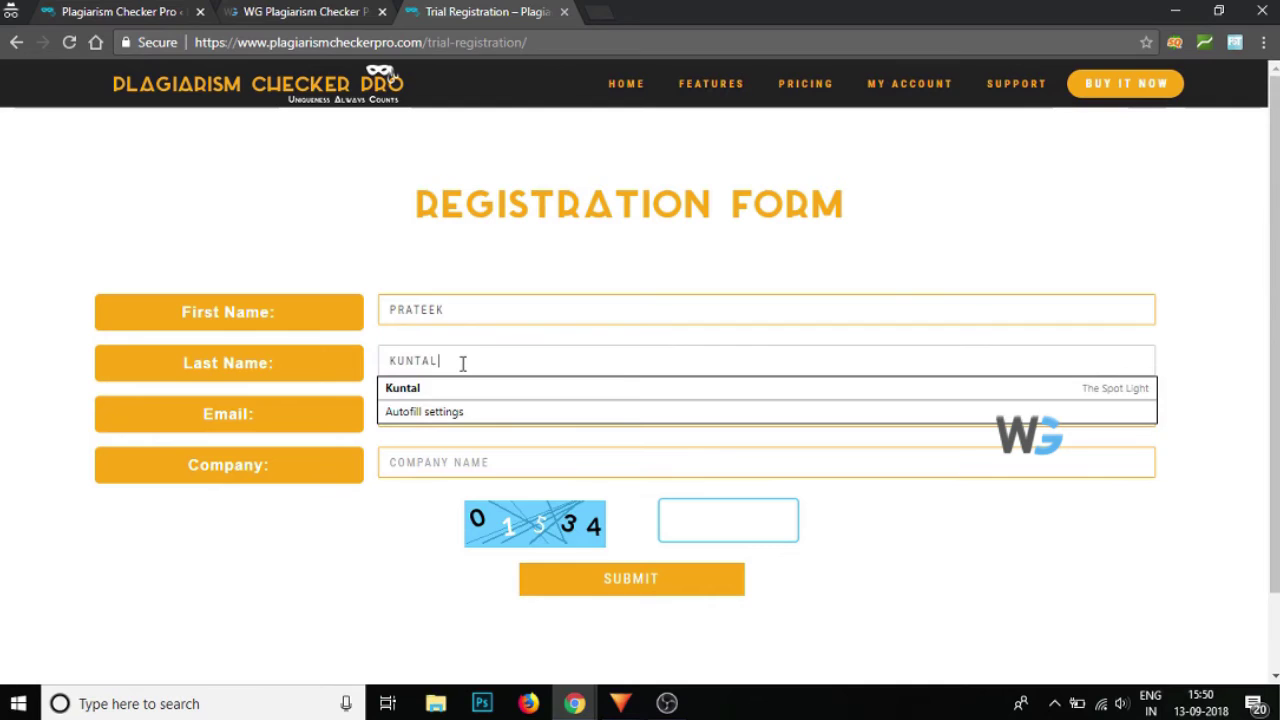
text(TAL)
click(458, 416)
click(430, 445)
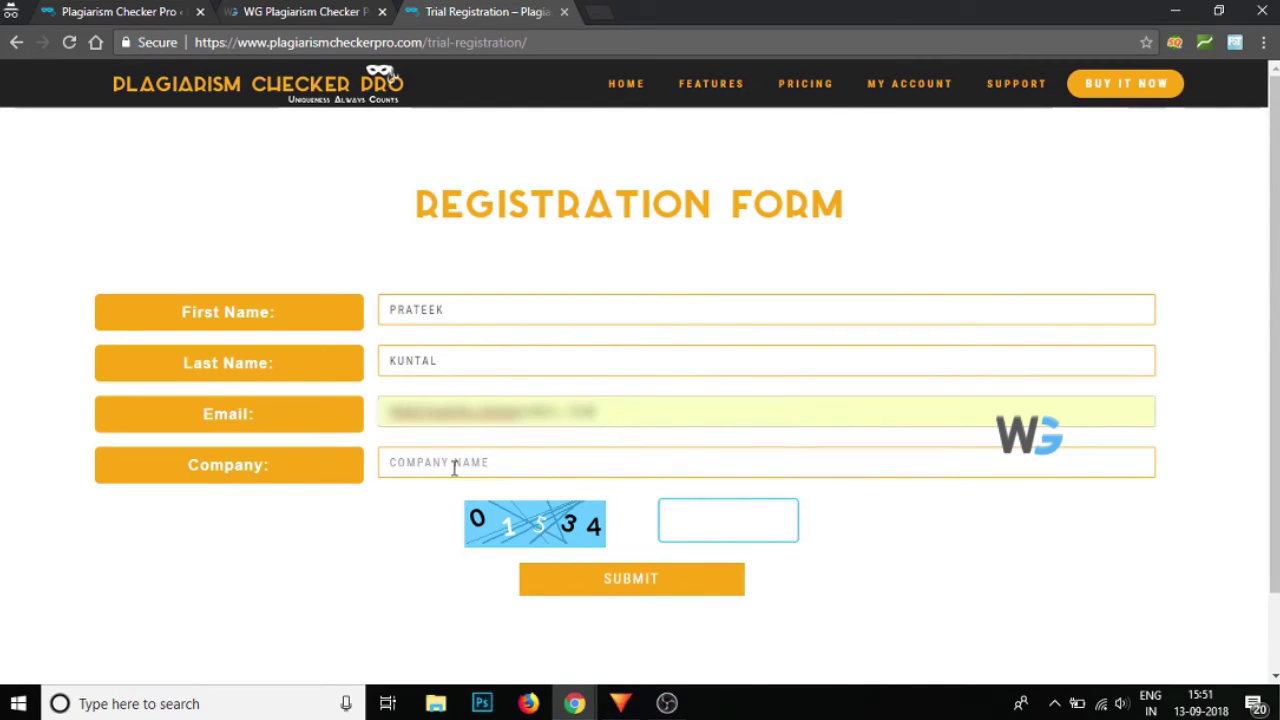
click(454, 466)
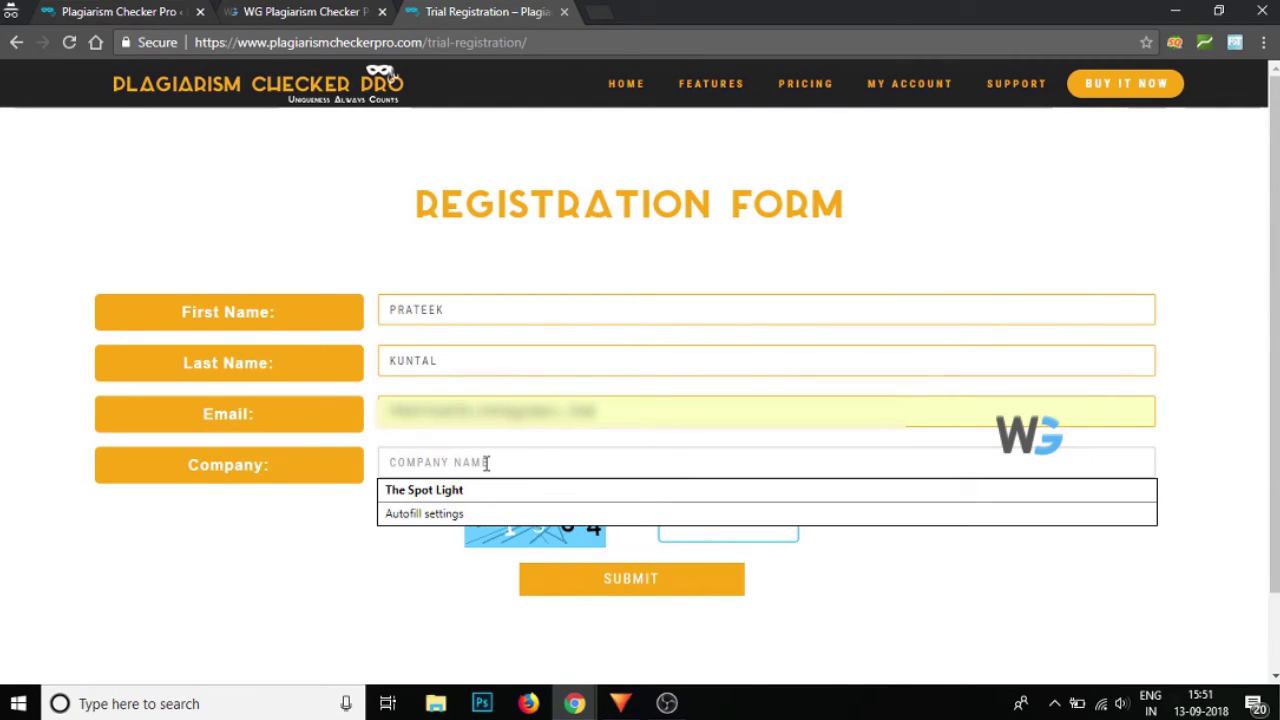
text(NEWS)
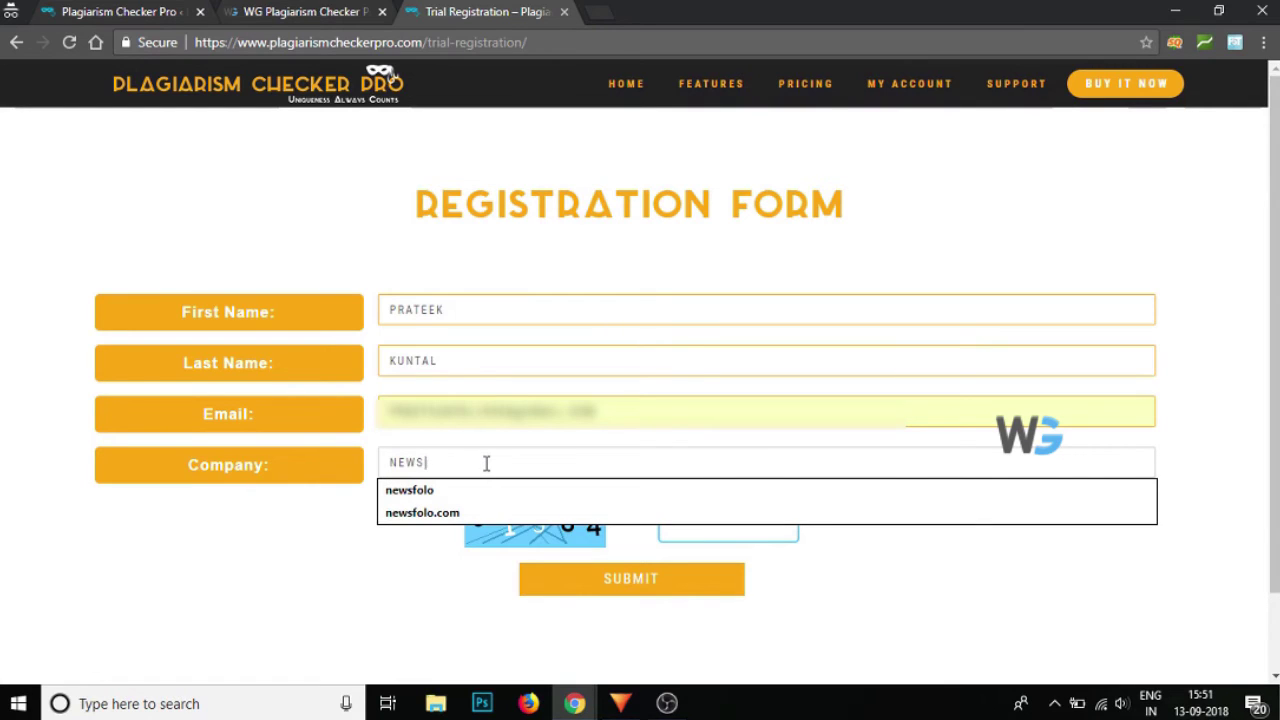
click(368, 562)
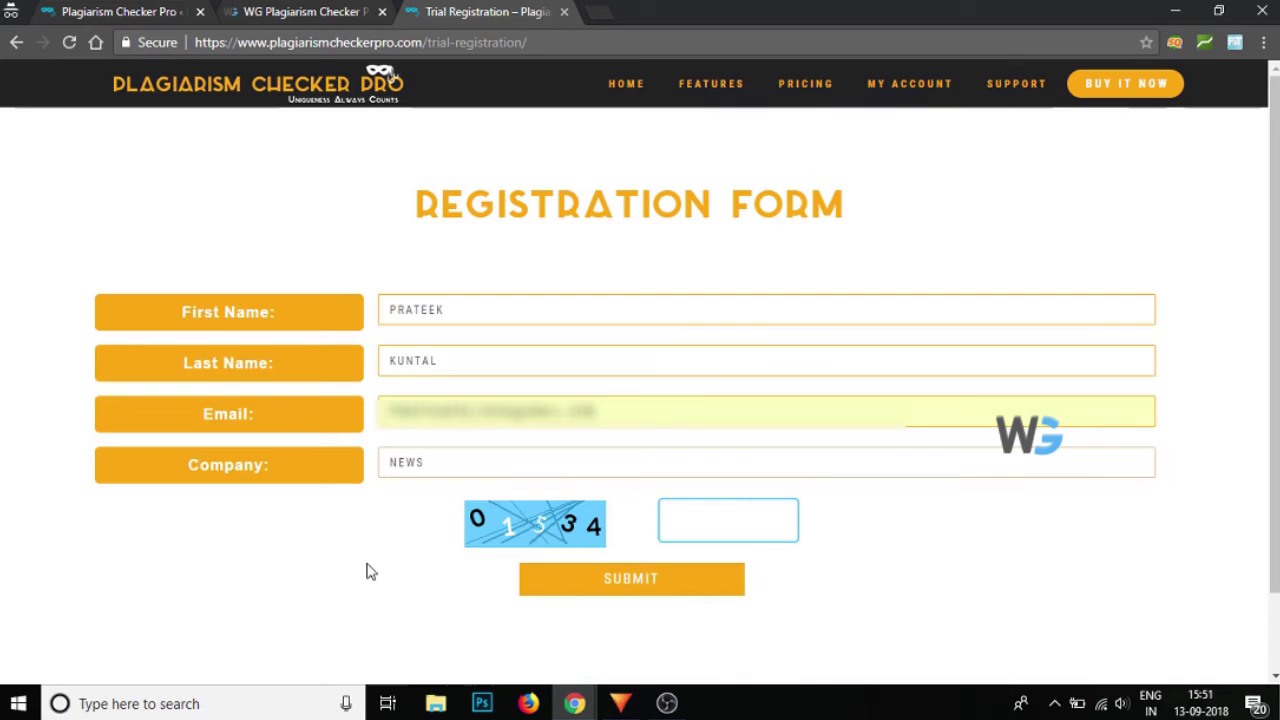
Enter the captcha verification code shown beside its field and submit the registration form
click(680, 519)
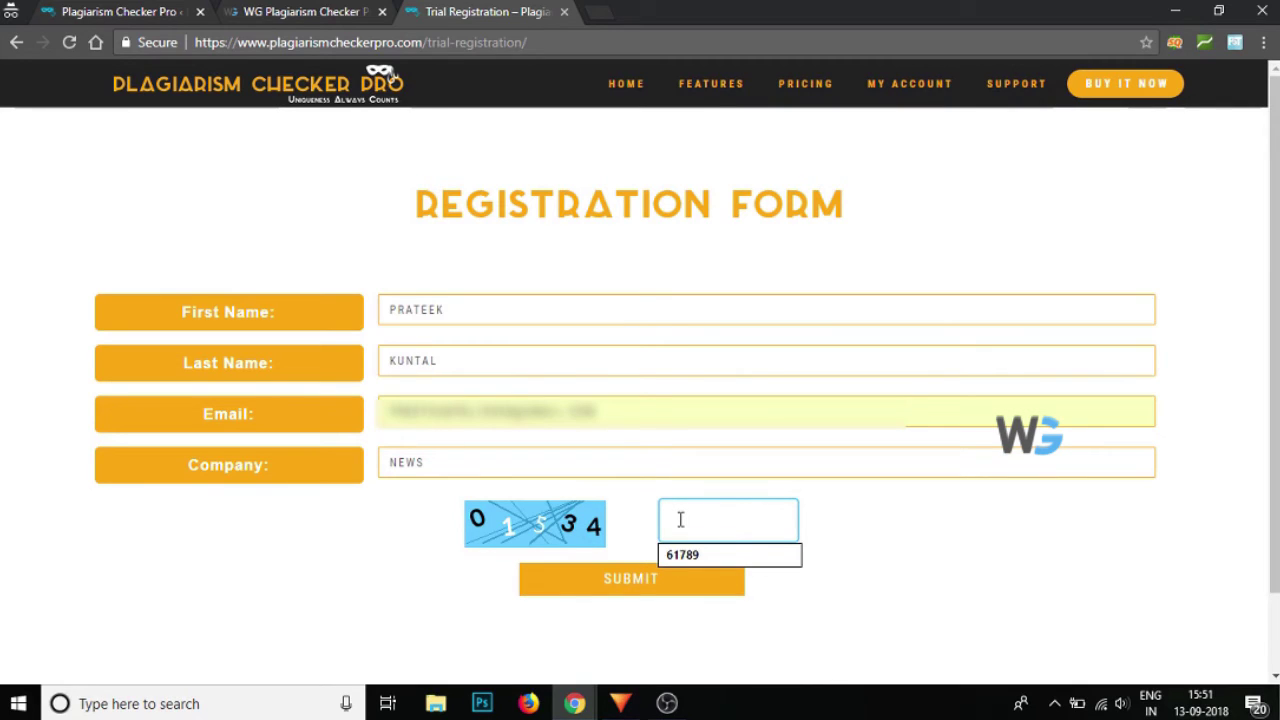
text(01)
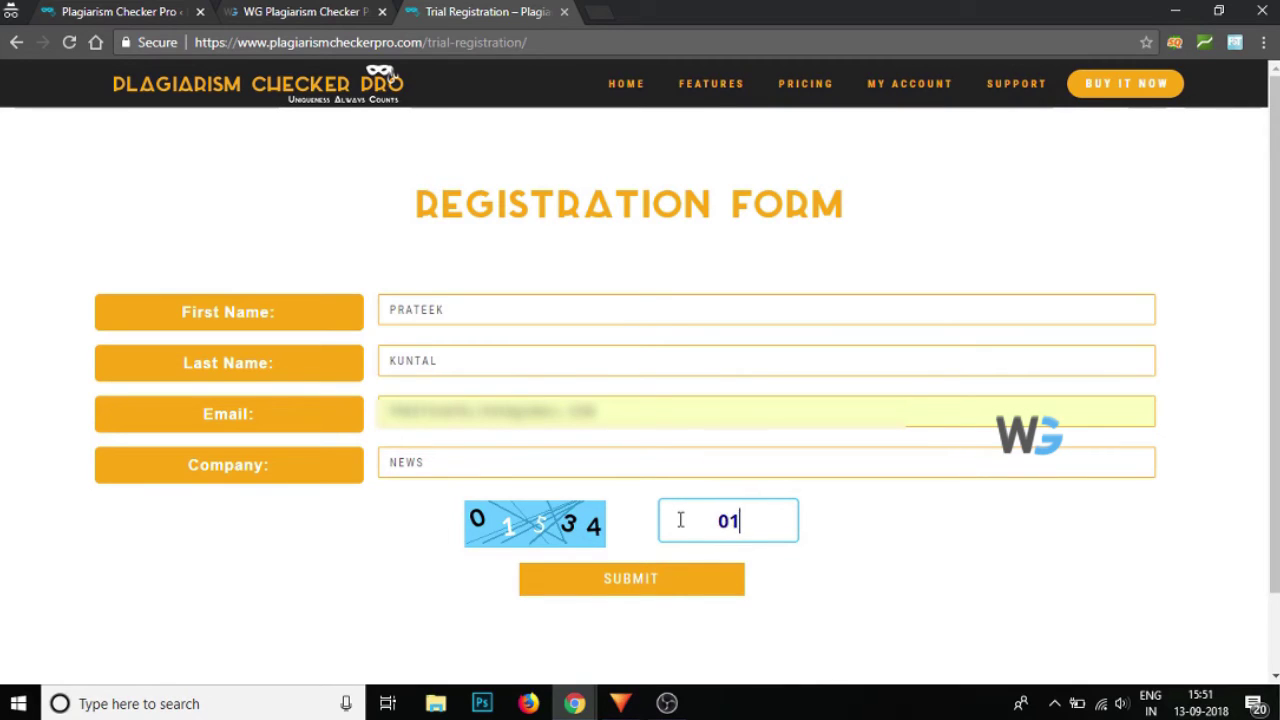
text(534)
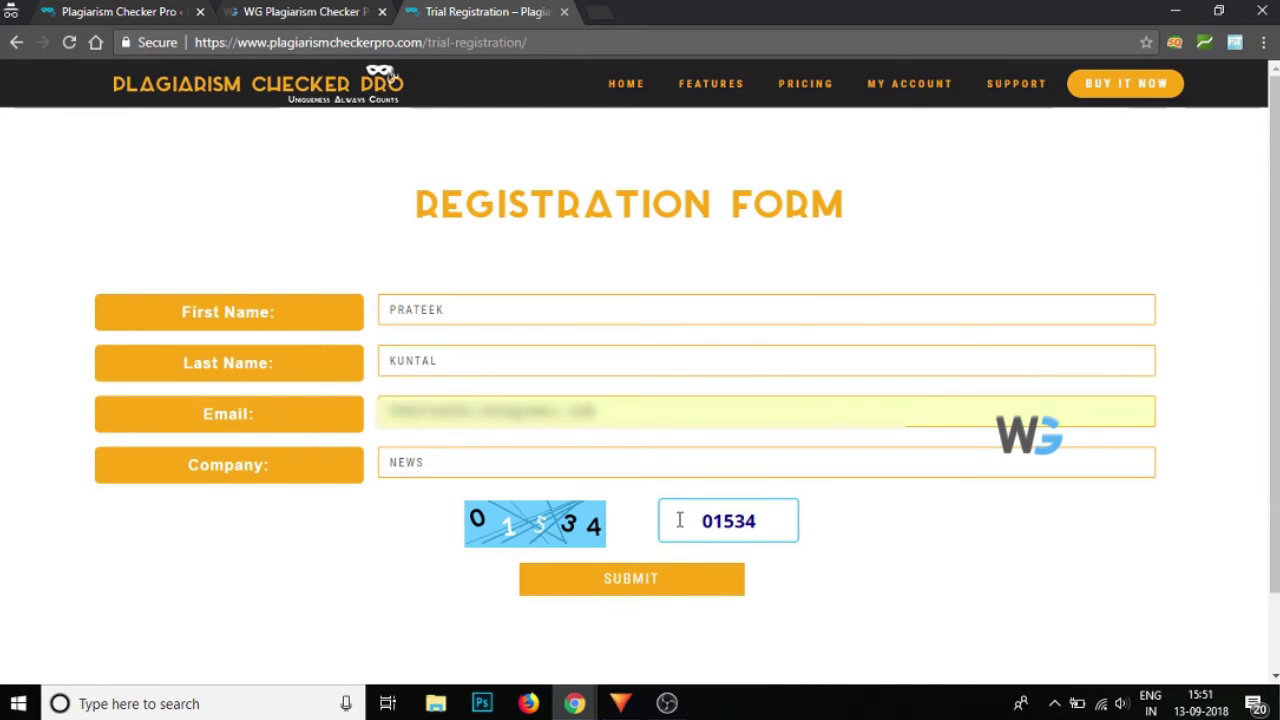
click(655, 590)
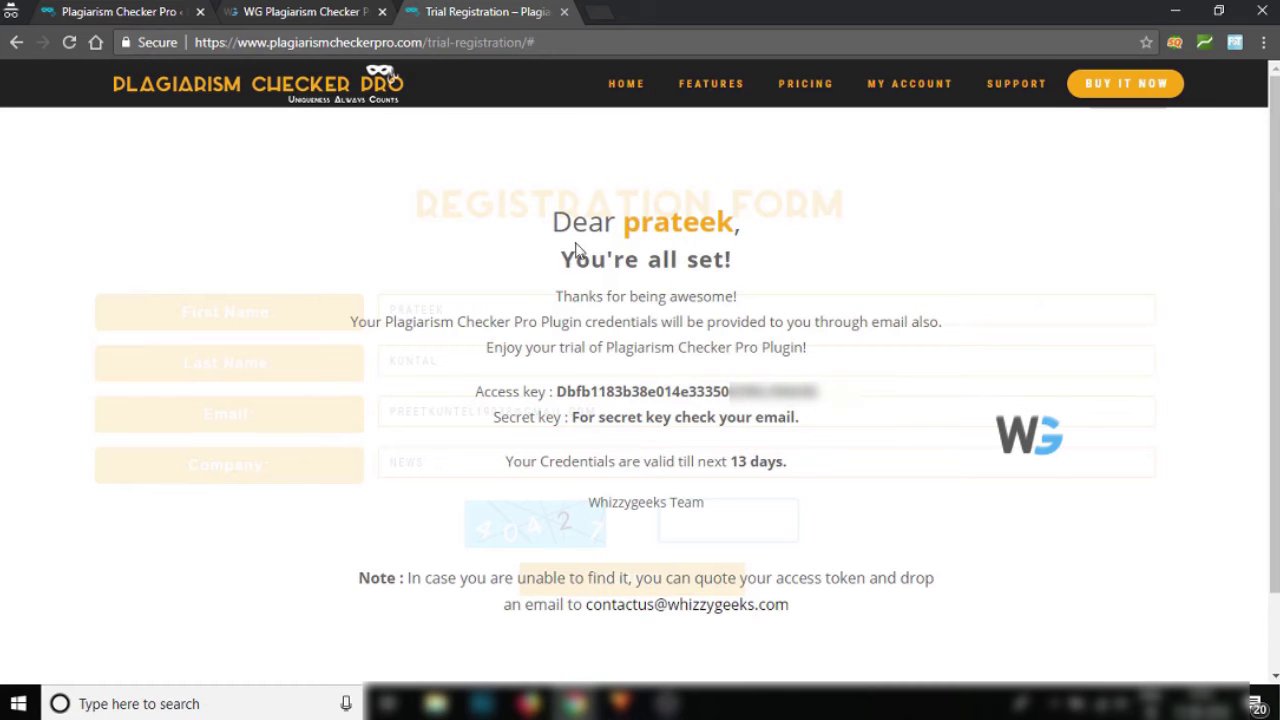
Examine the registration confirmation, including the access key and the secret key instructions
drag(553, 222, 800, 232)
click(800, 232)
drag(561, 258, 755, 262)
click(903, 288)
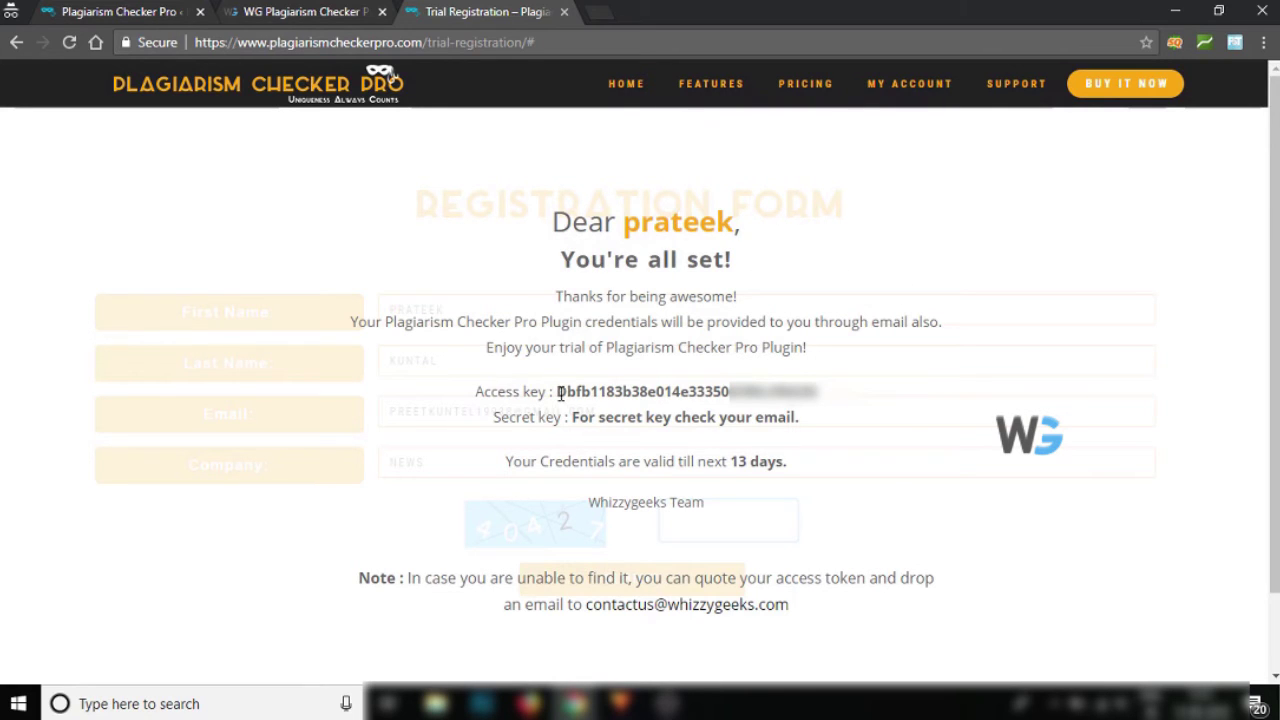
drag(557, 391, 842, 393)
click(842, 391)
drag(490, 424, 806, 434)
click(575, 437)
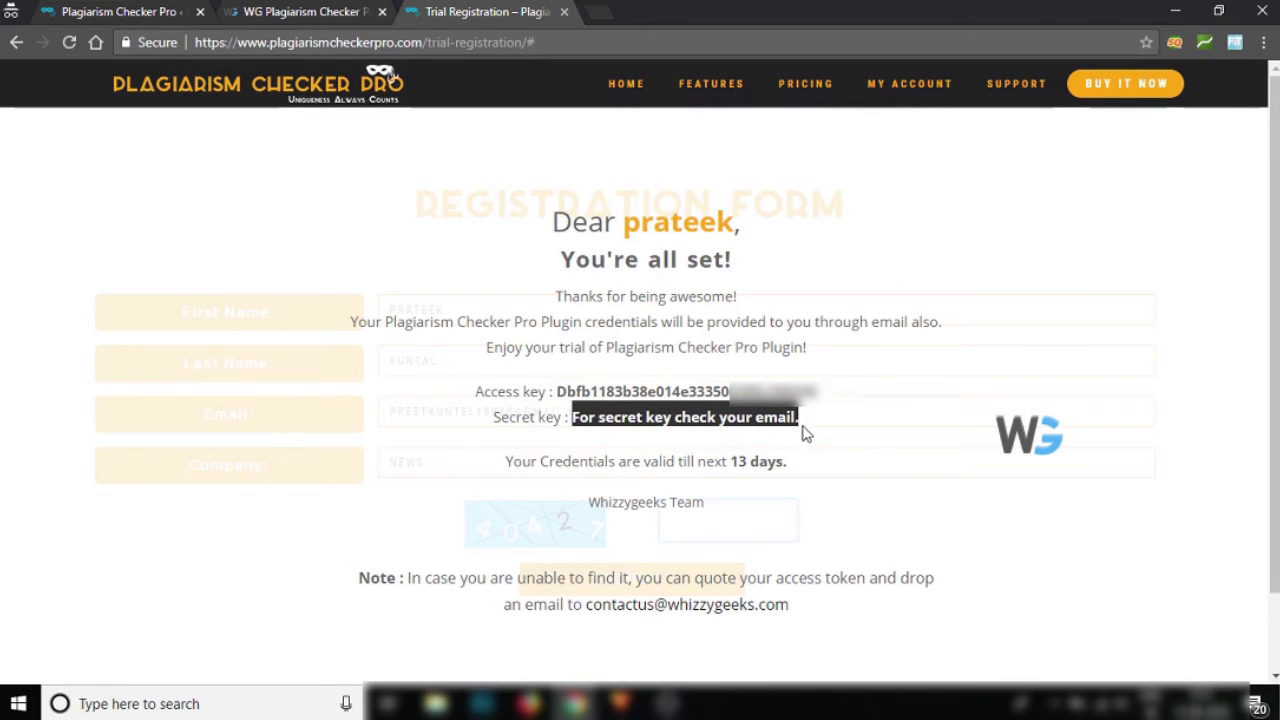
click(830, 432)
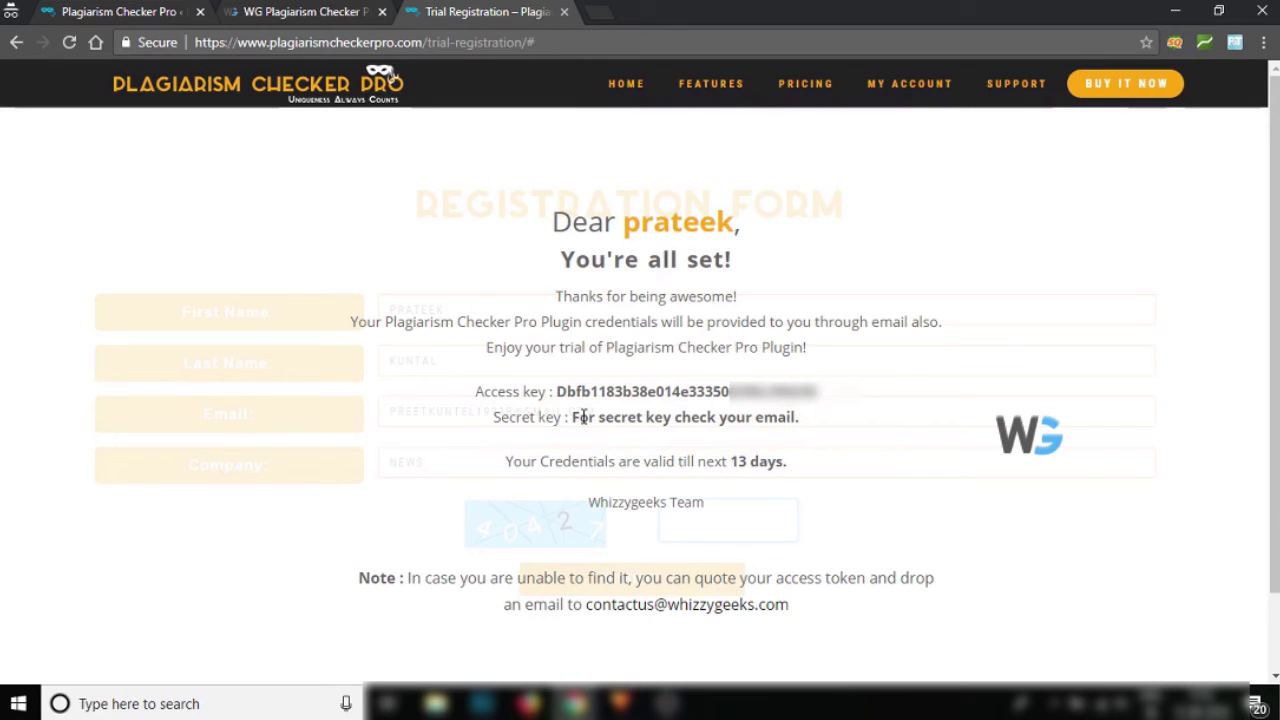
Copy the access key from the registration confirmation and paste it into the WordPress plugin's Access Key field
drag(557, 392, 852, 398)
key(ctrl+c)
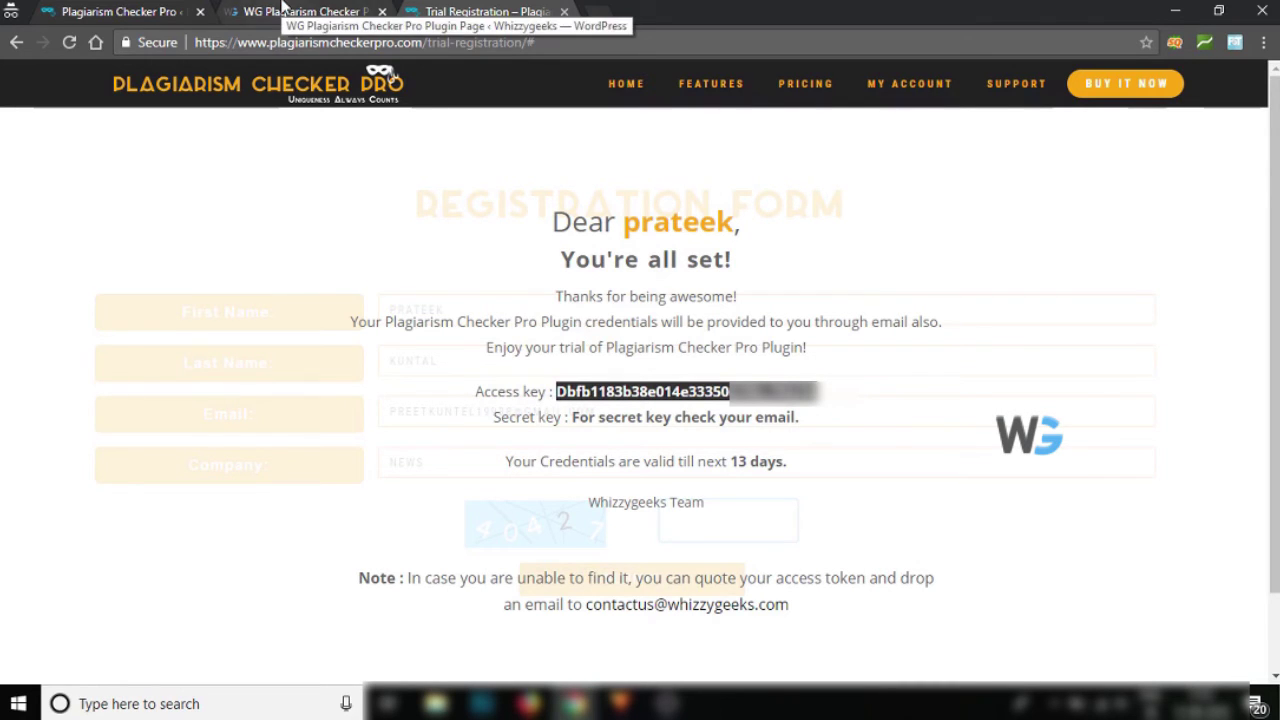
click(320, 12)
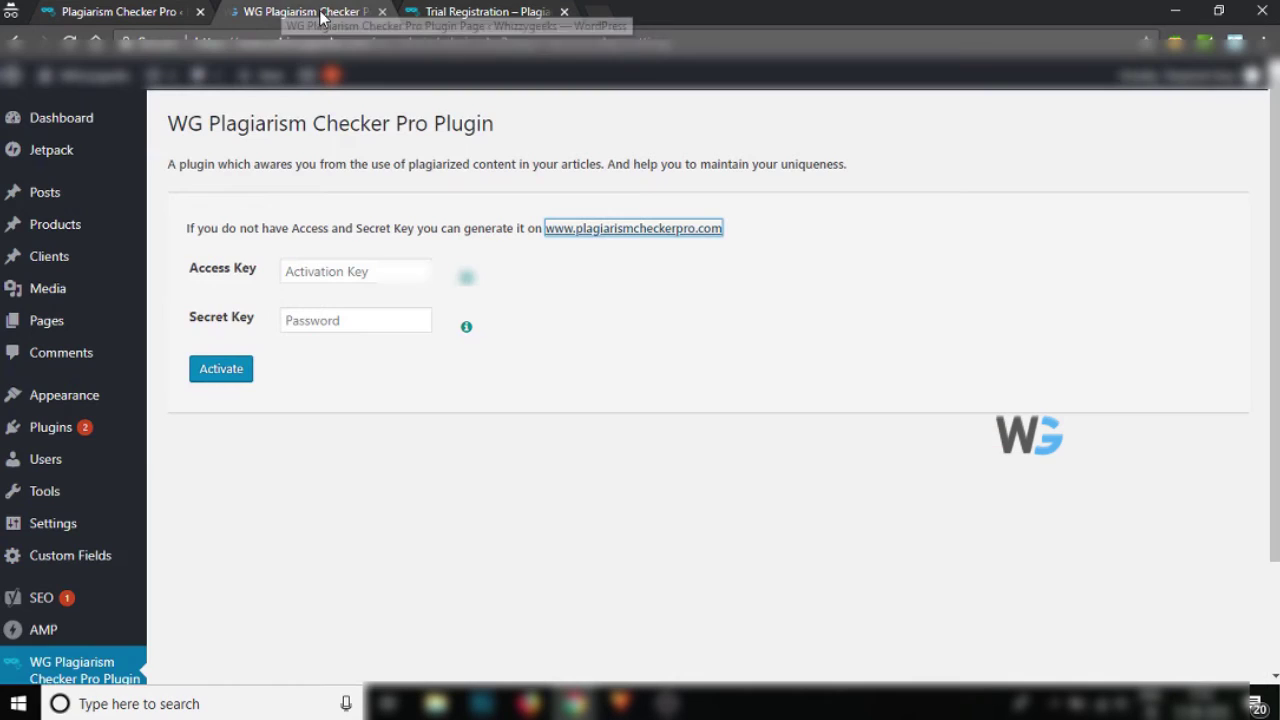
click(373, 272)
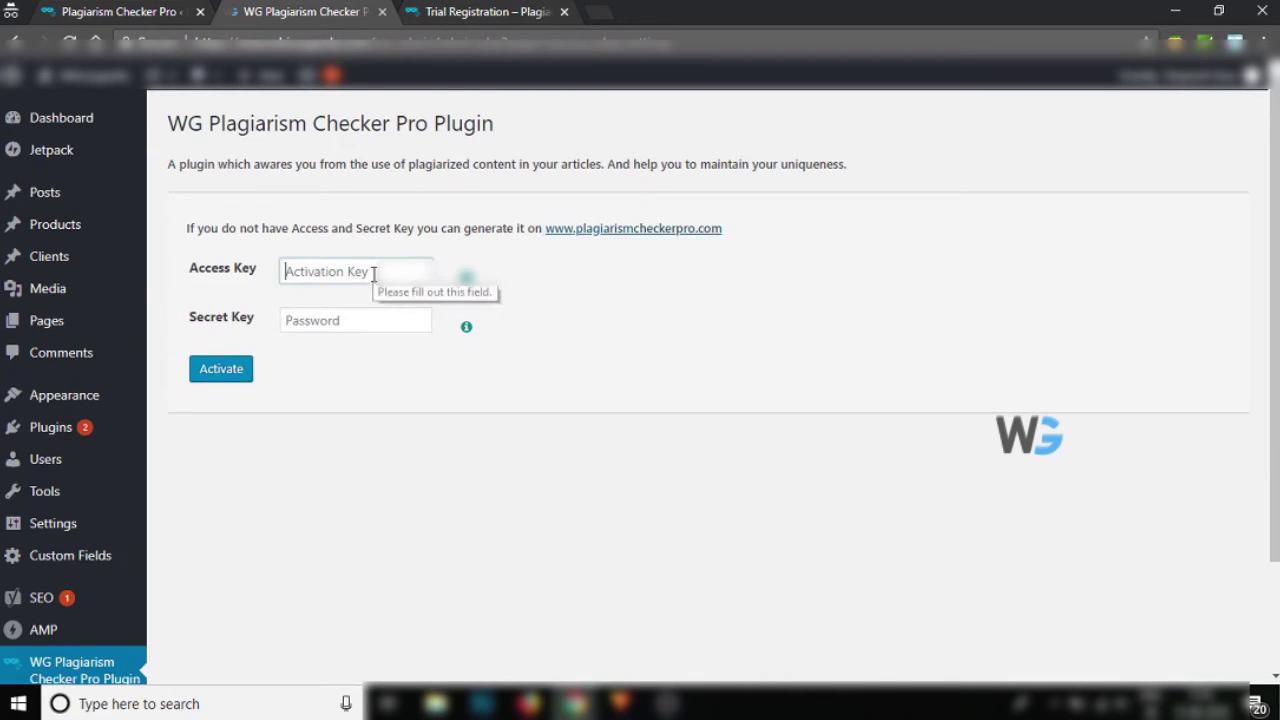
key(ctrl+v)
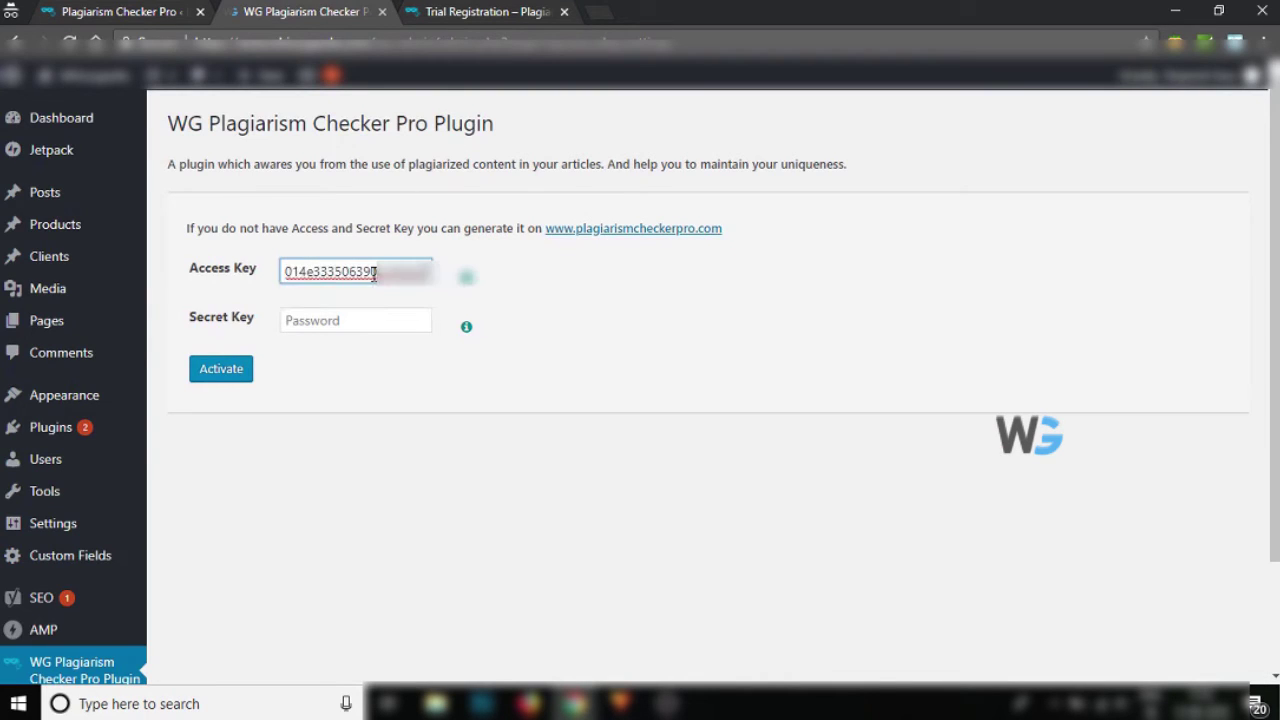
click(492, 11)
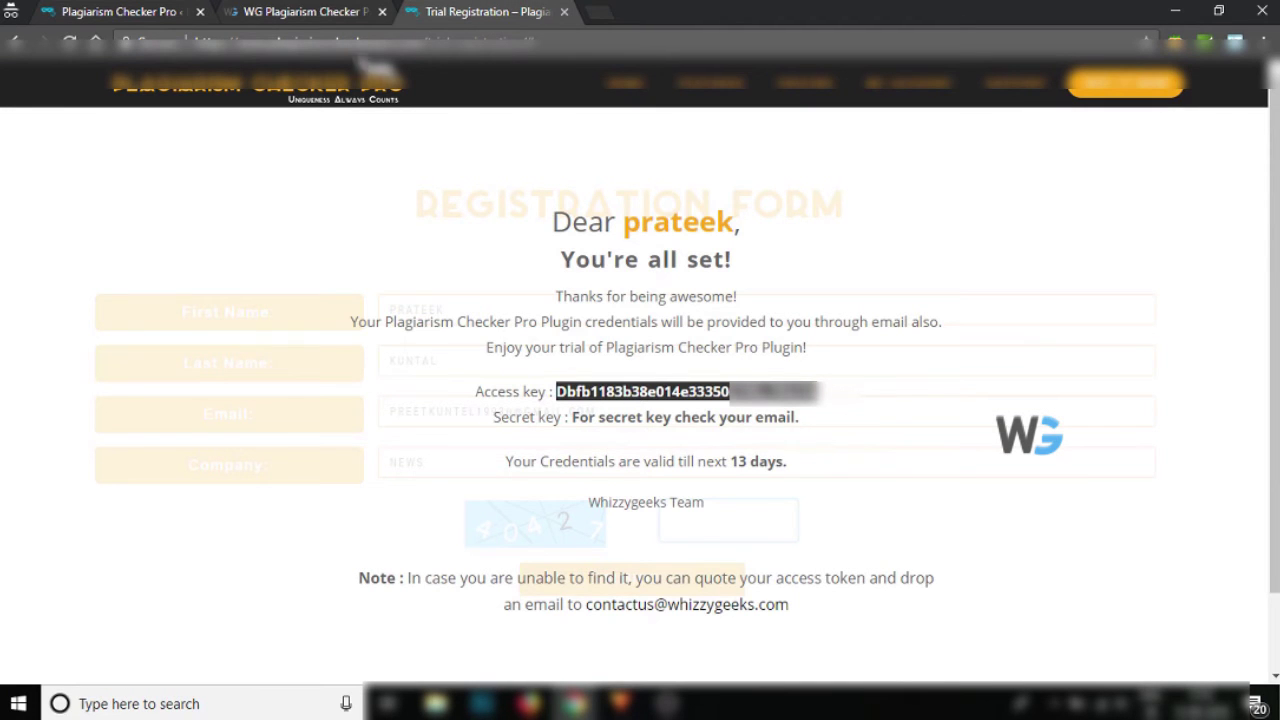
click(330, 11)
key(ctrl+a)
key(ctrl+v)
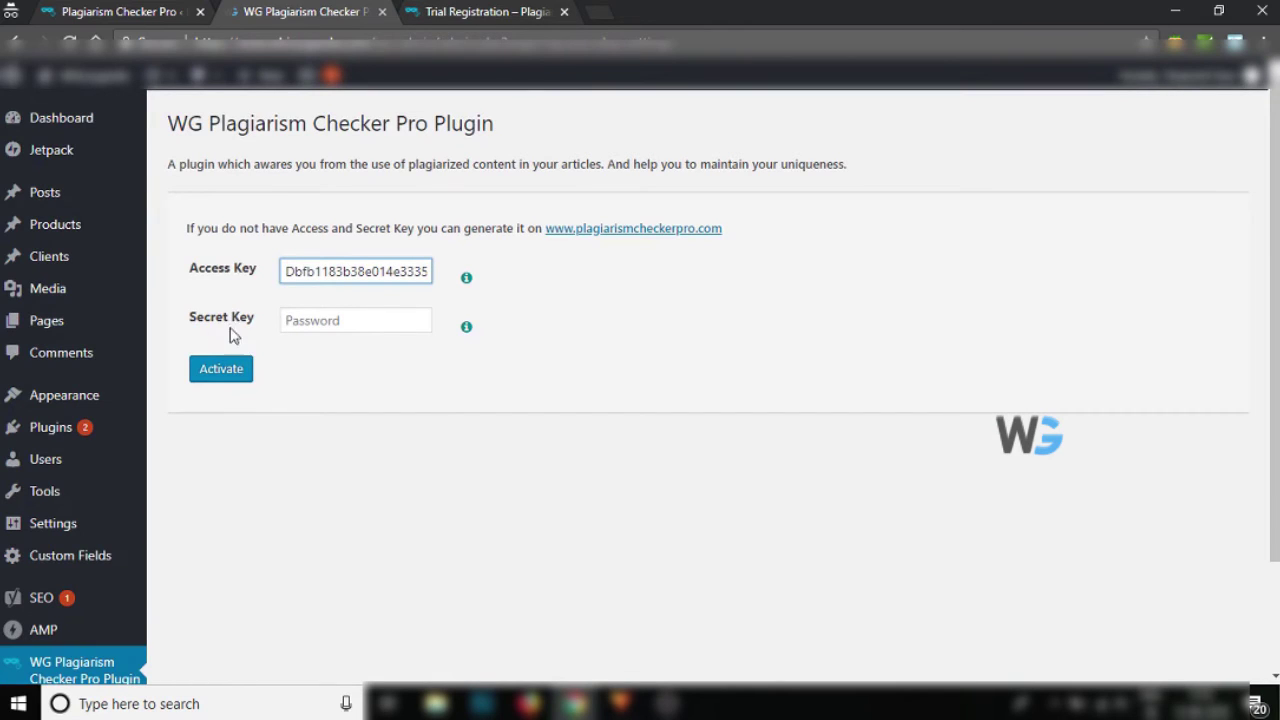
Go to gmail.com in a new browser tab and open the email "Plagiarism Checker WP Plugin Credentials"
click(418, 8)
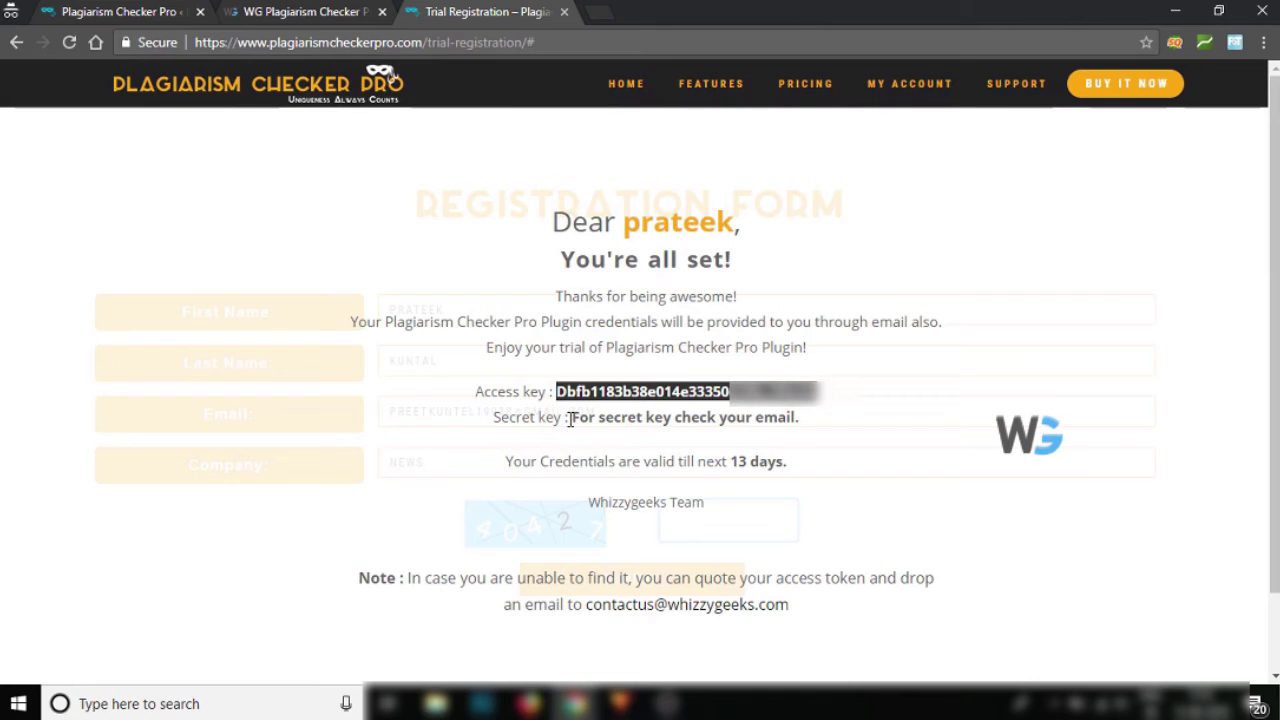
drag(570, 420, 806, 423)
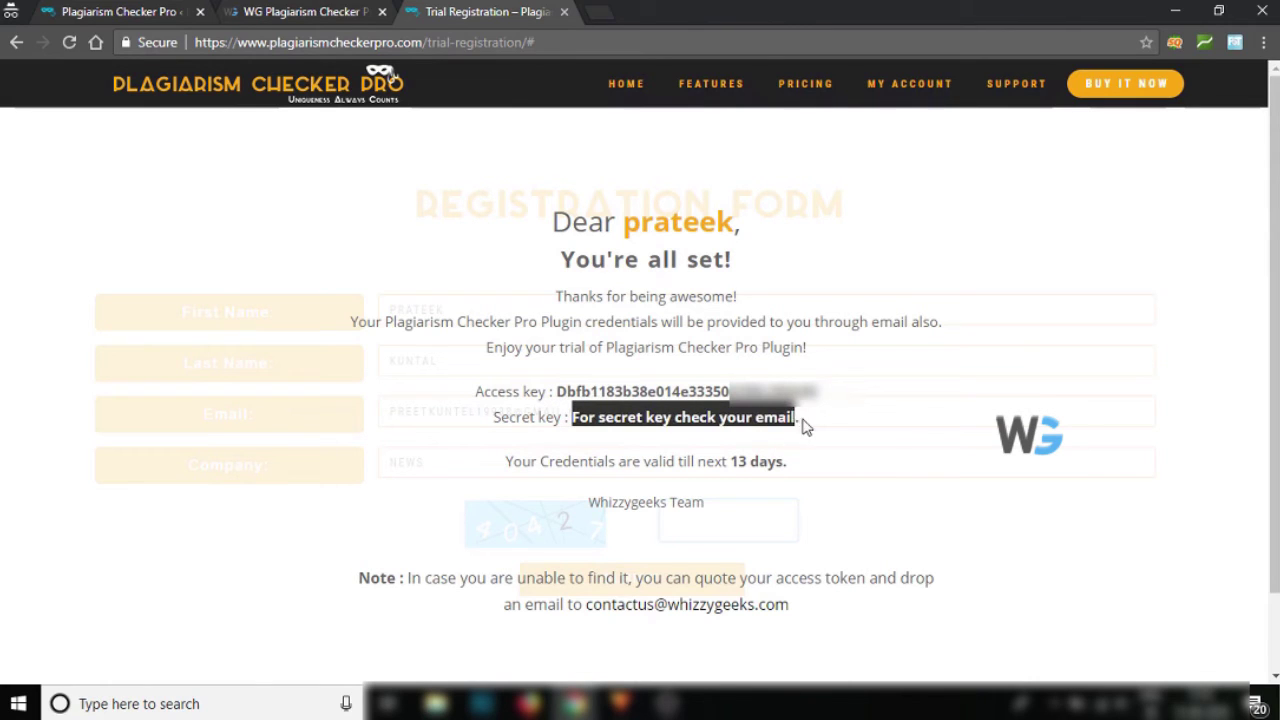
click(855, 427)
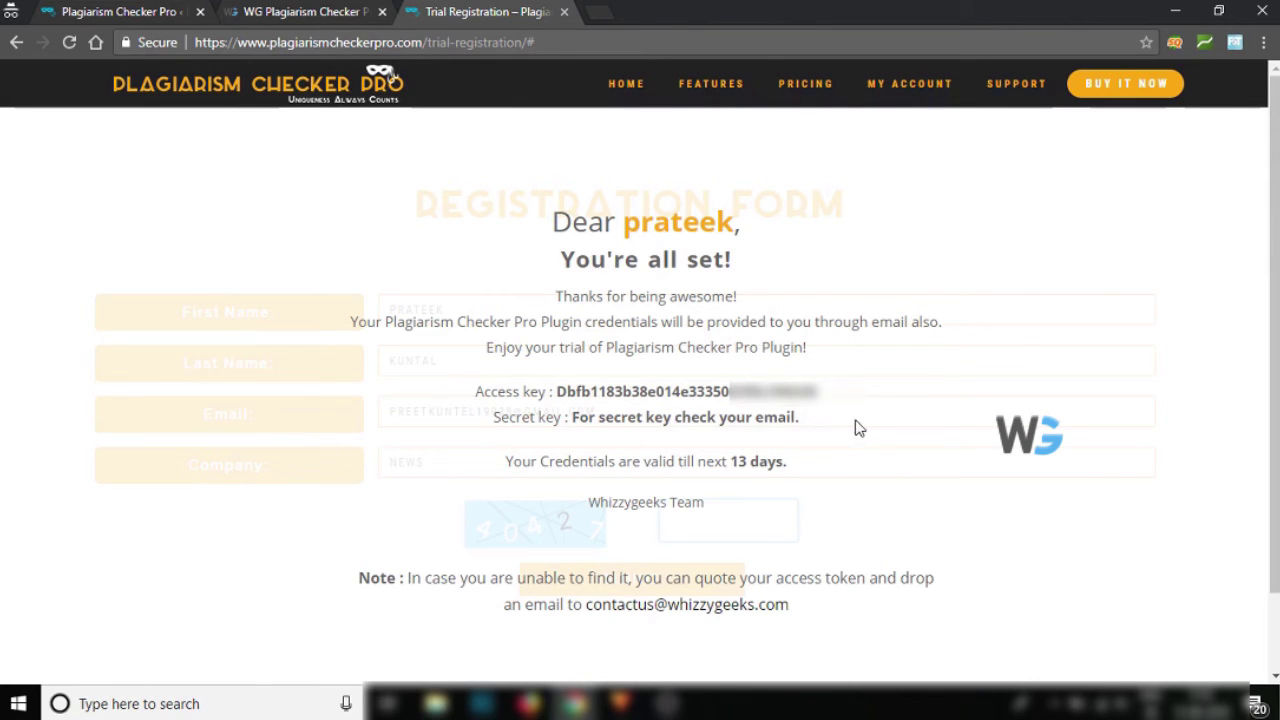
click(598, 12)
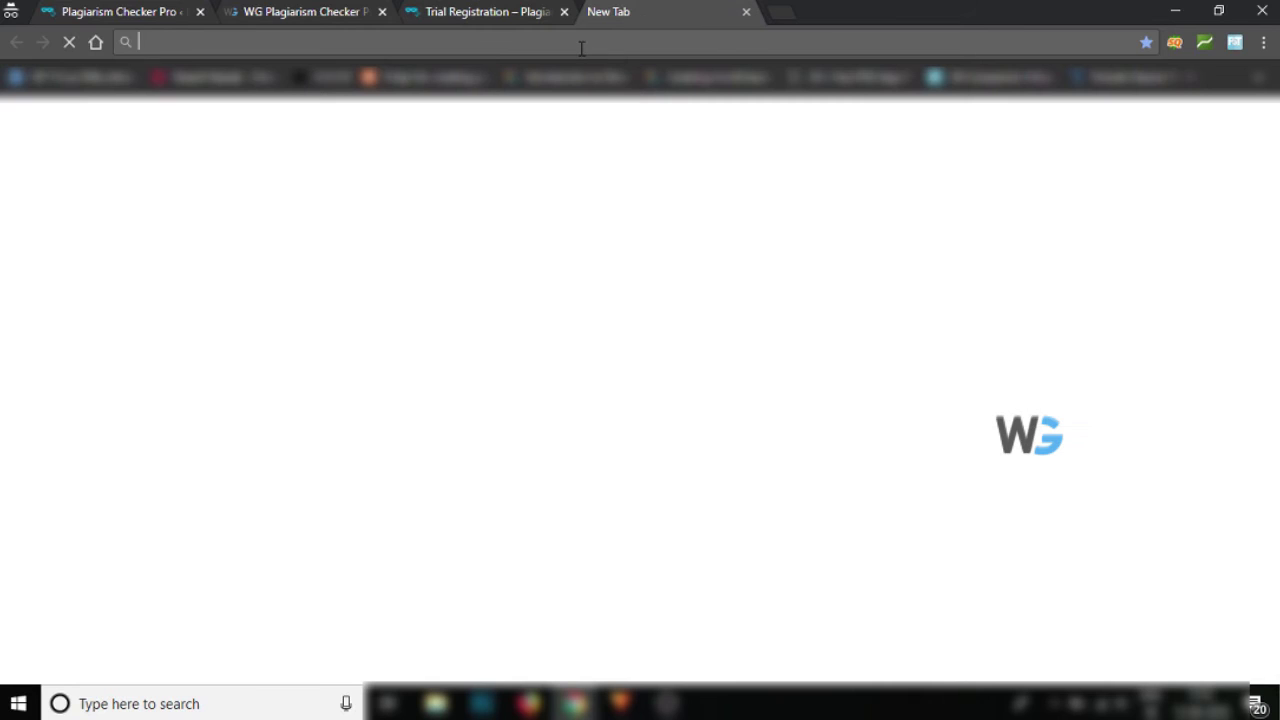
text(gmail)
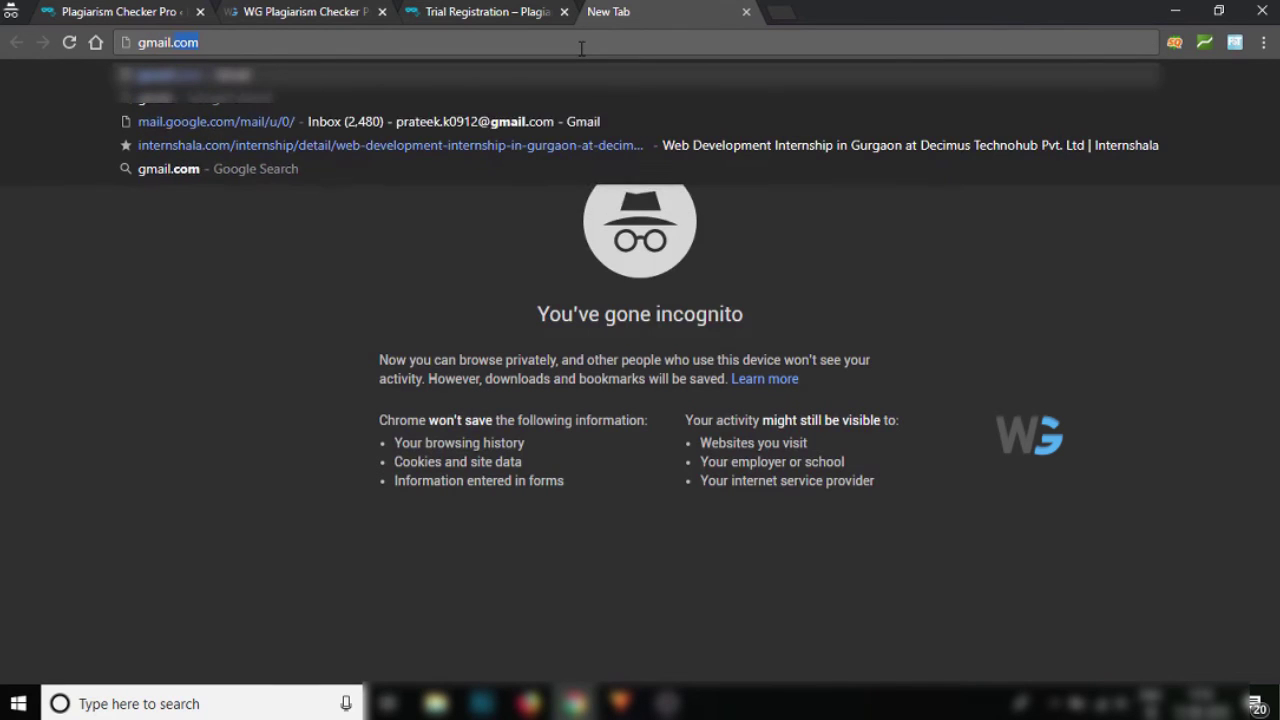
text(.com)
key(Return)
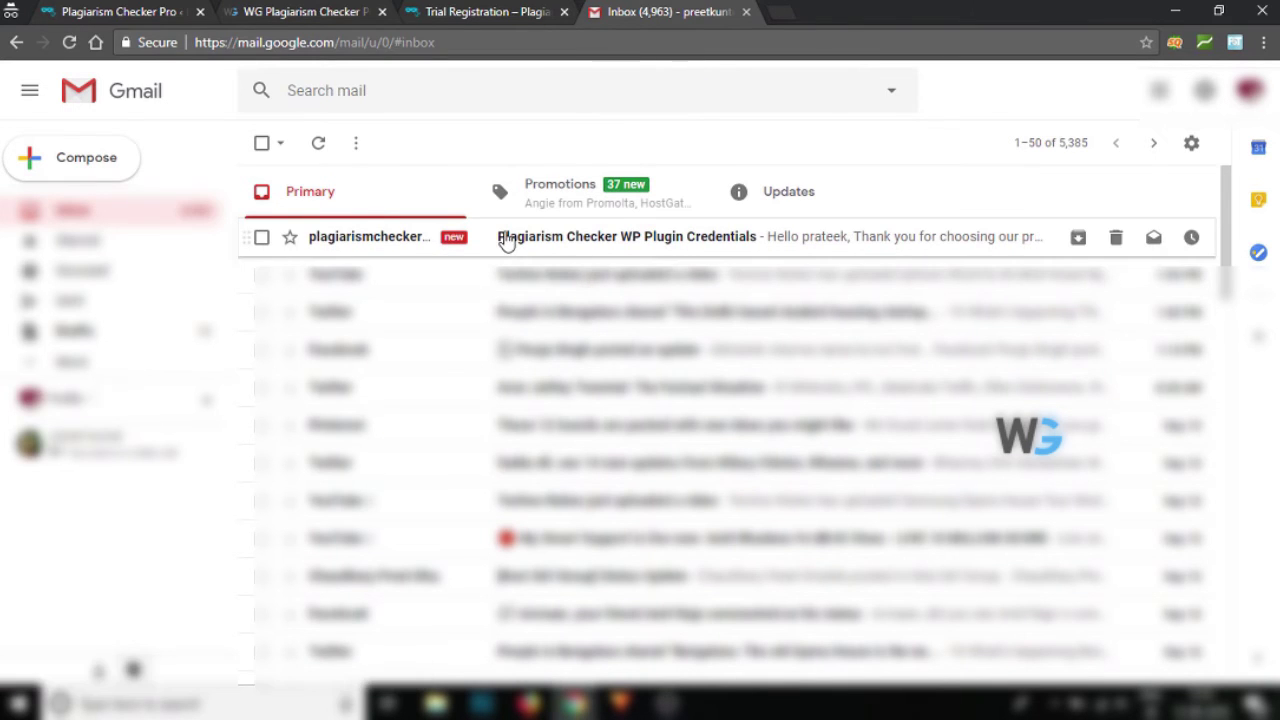
click(585, 254)
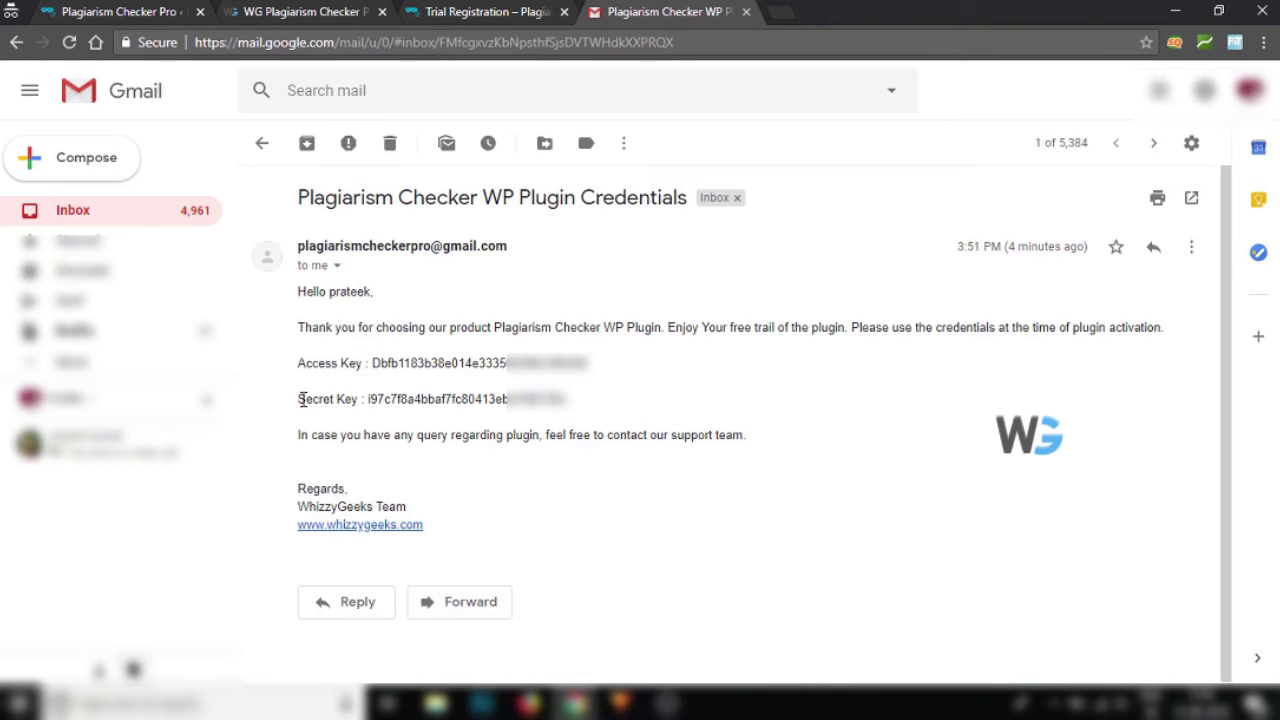
Copy the secret key from the credentials email and paste it into the WordPress plugin's Secret Key field
drag(302, 399, 336, 406)
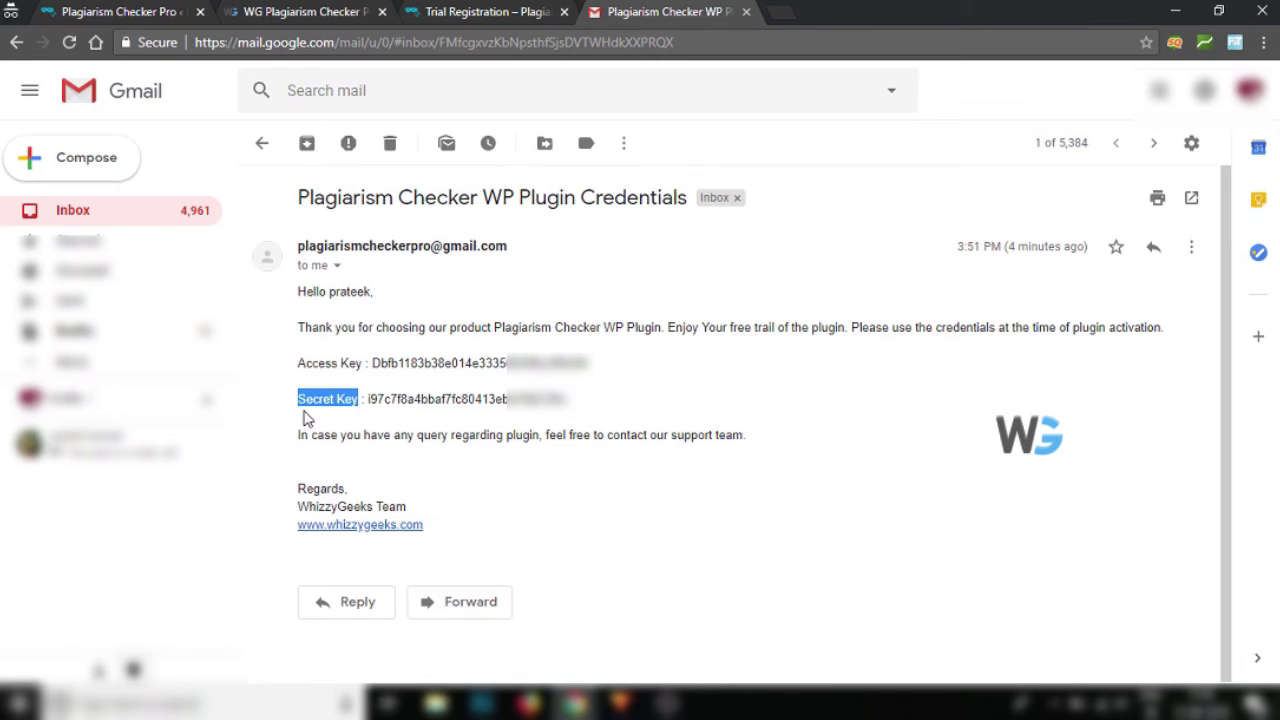
drag(365, 399, 580, 408)
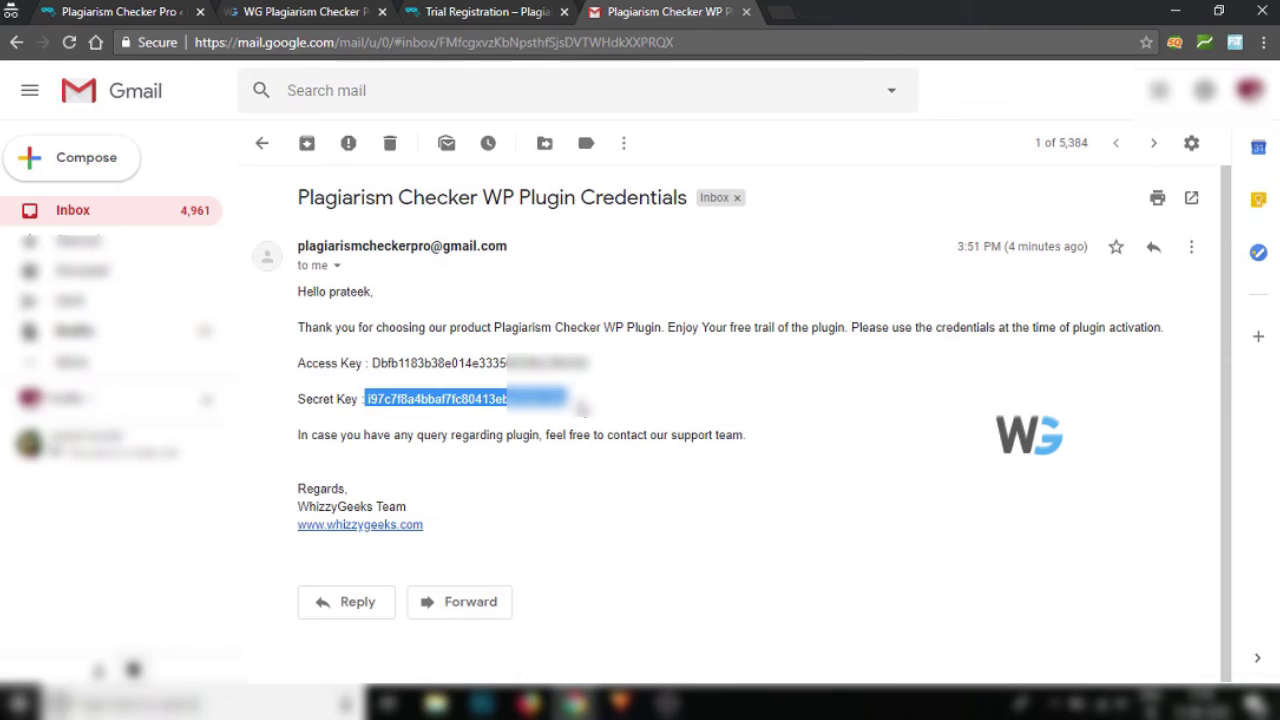
drag(580, 408, 370, 402)
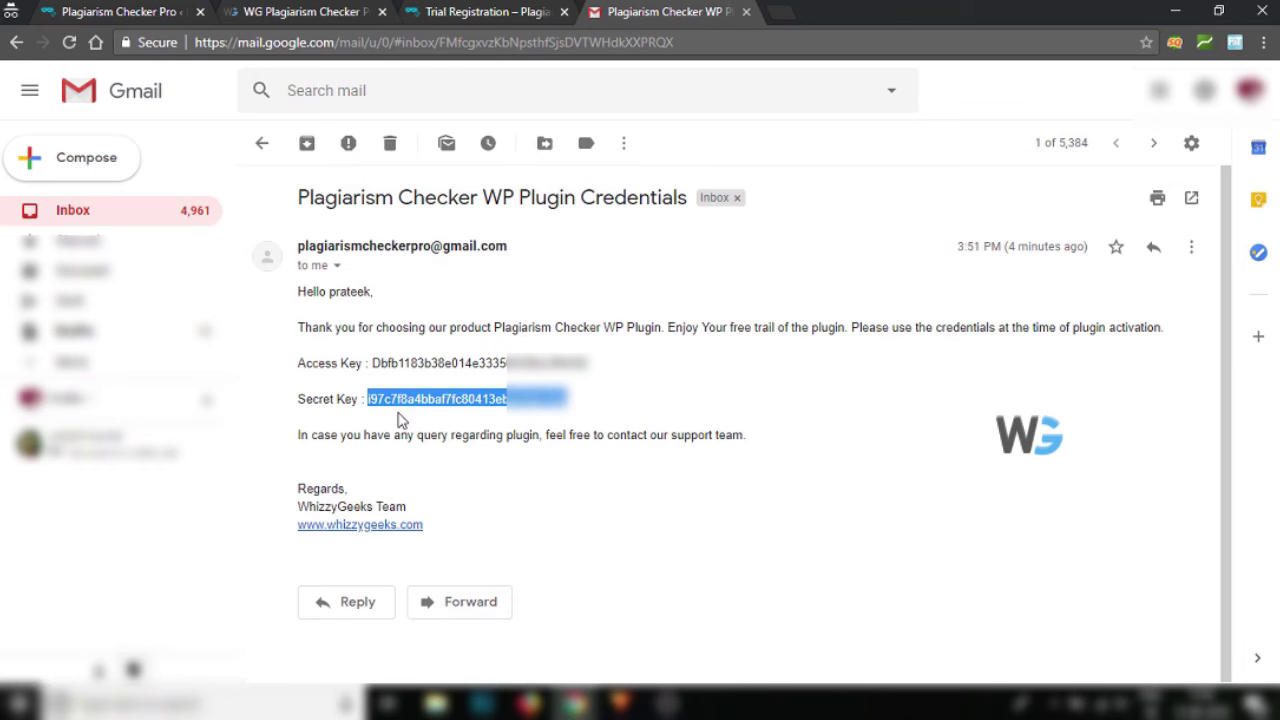
click(285, 10)
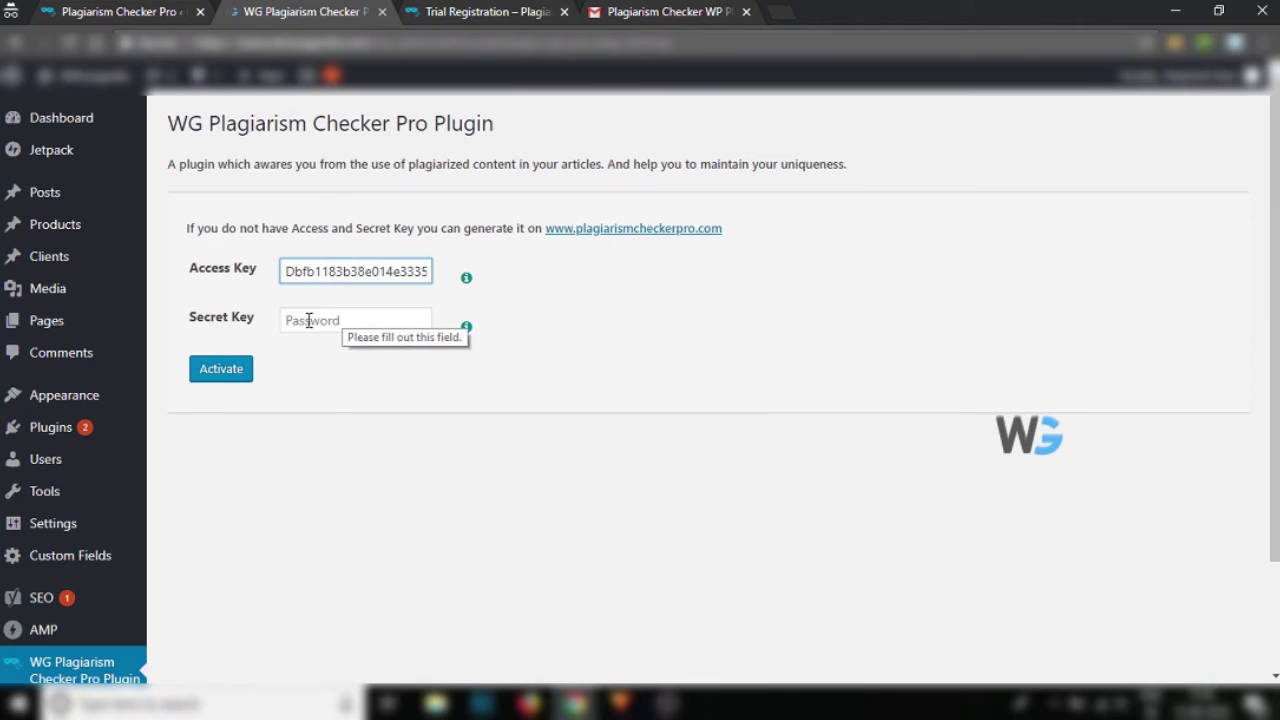
click(311, 318)
key(ctrl+v)
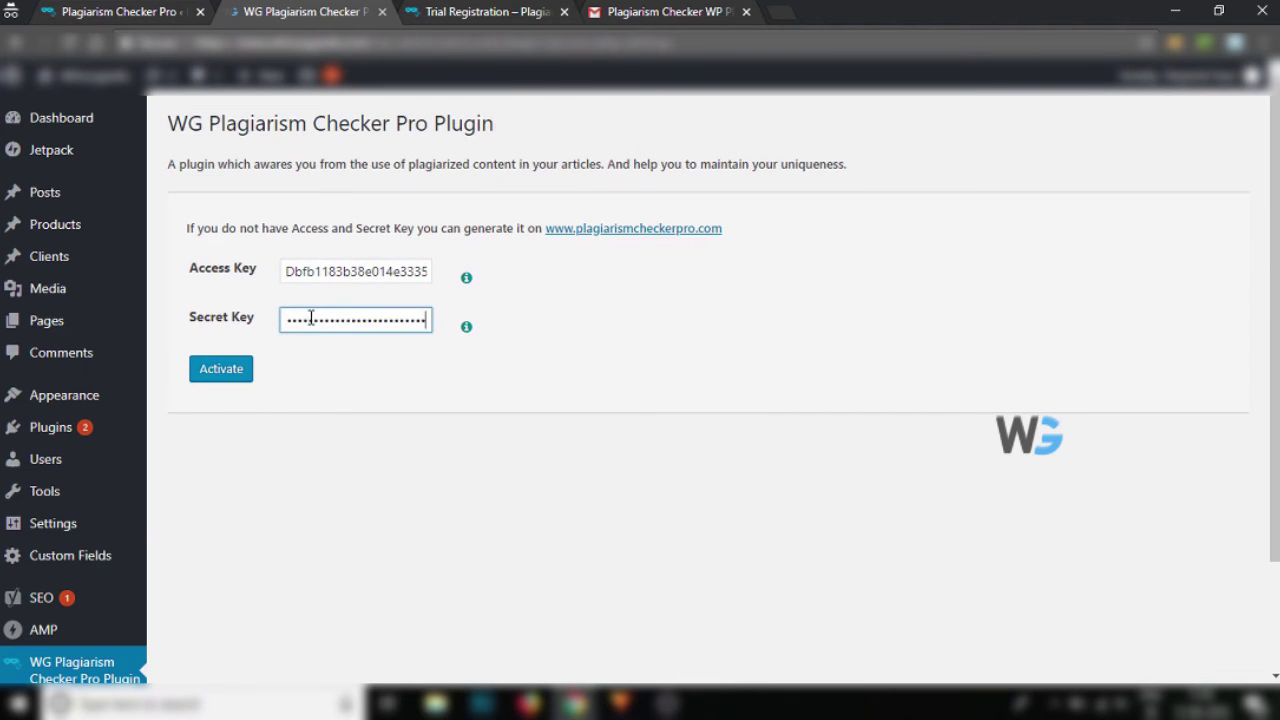
Activate the WG Plagiarism Checker Pro plugin with the entered keys and dismiss the activation message
click(220, 380)
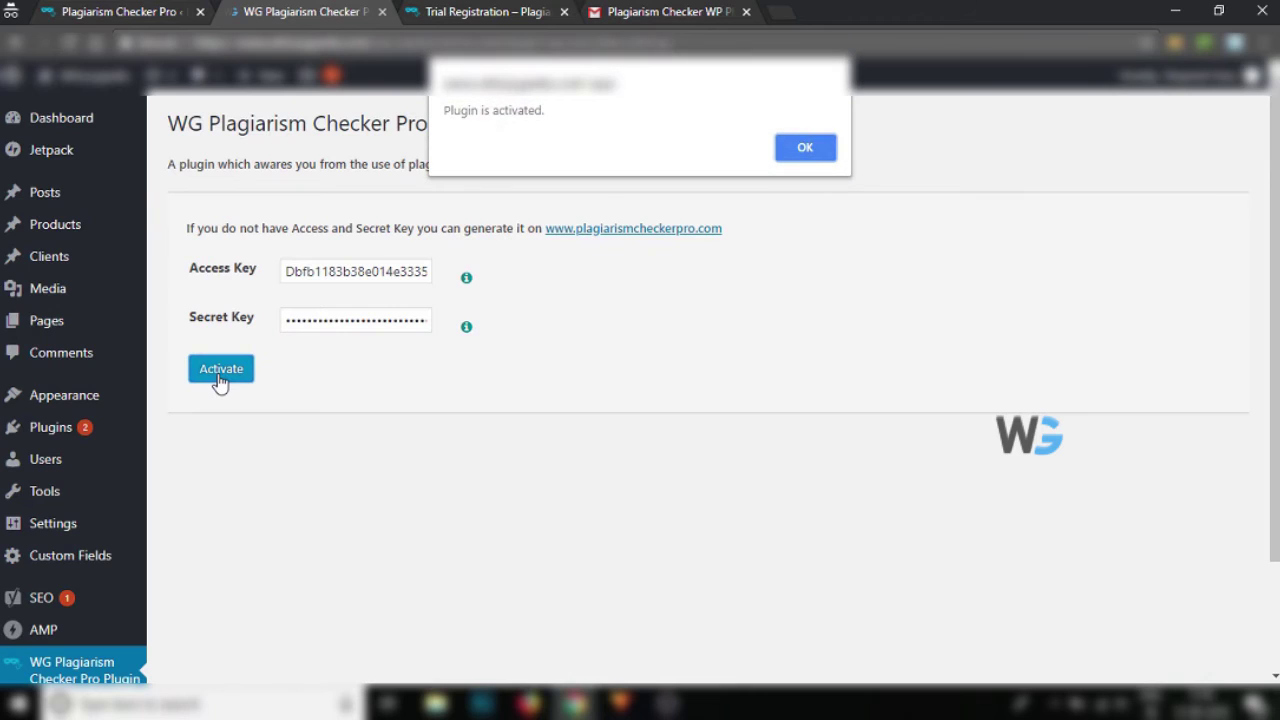
double_click(445, 112)
drag(487, 112, 563, 111)
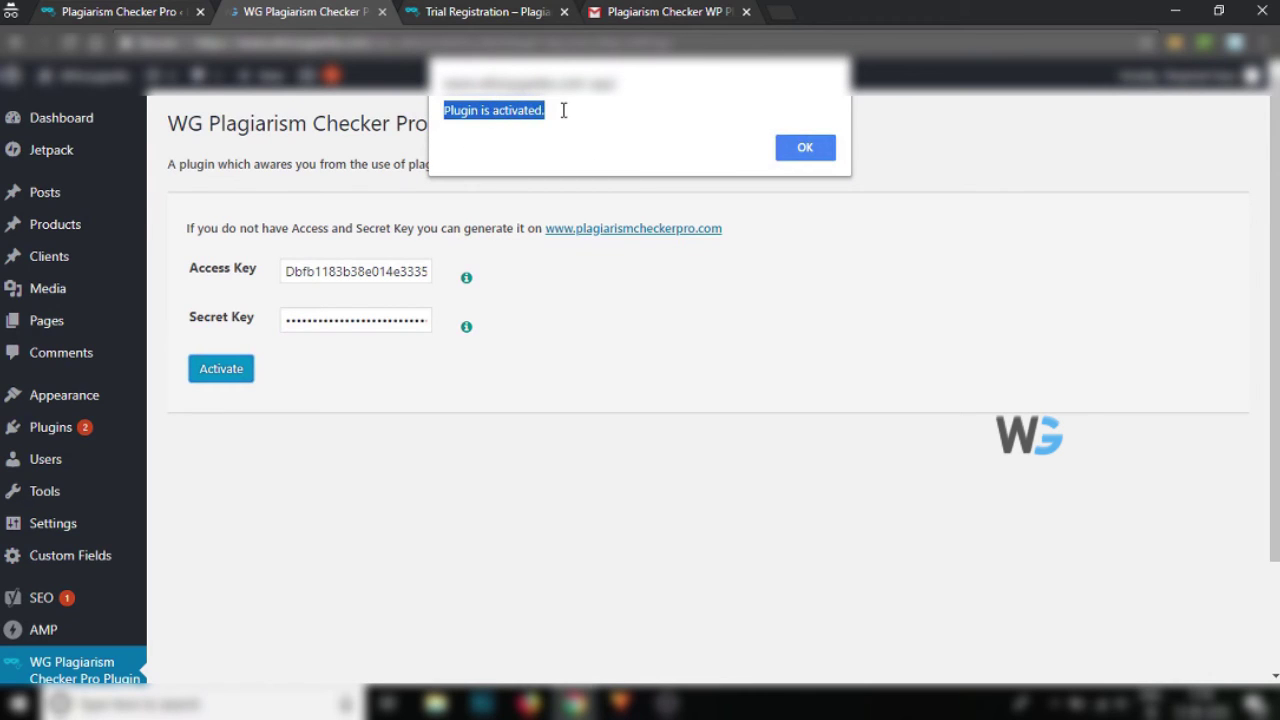
click(592, 118)
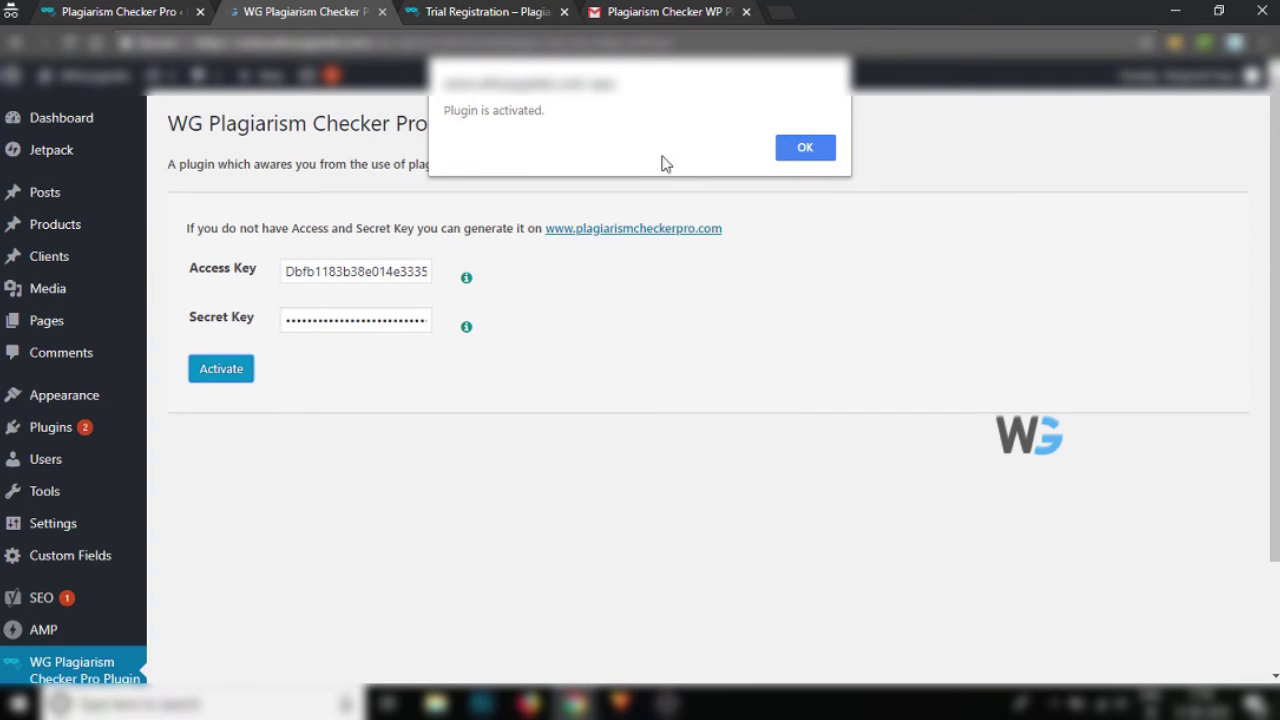
click(806, 150)
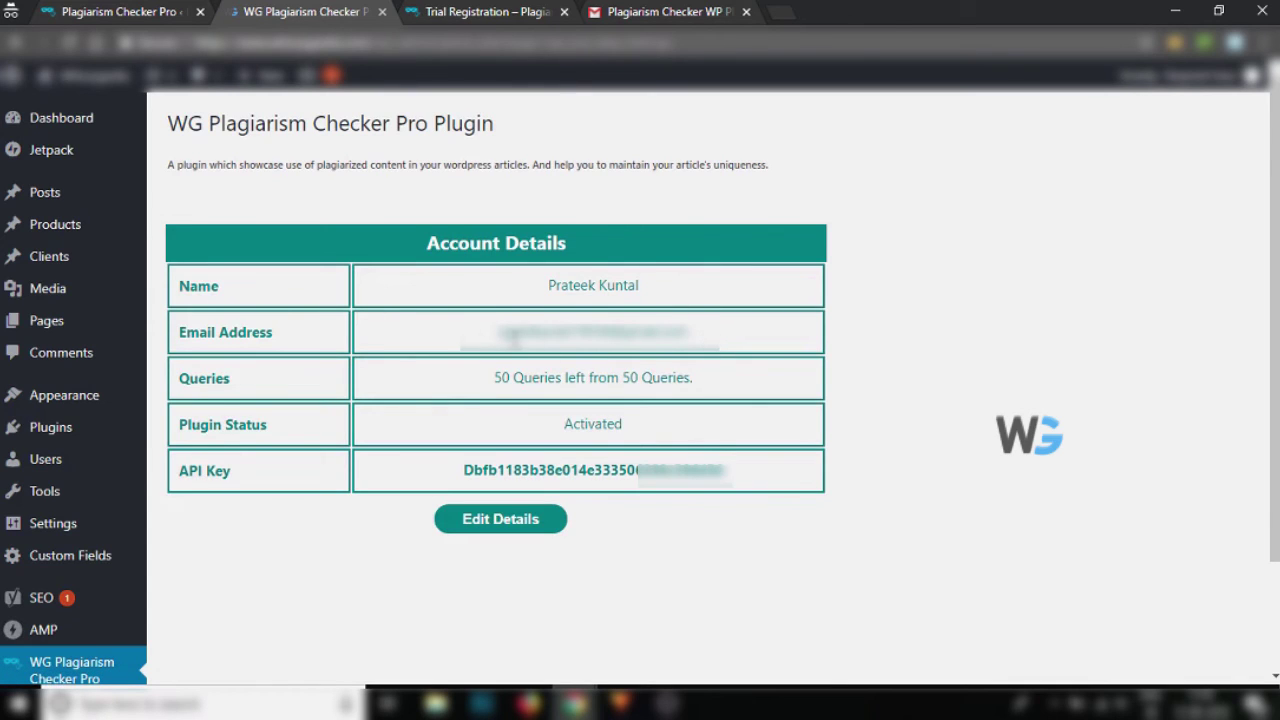
Review the plugin's account details: name, email address, remaining queries, plugin status and API key
drag(543, 287, 669, 290)
drag(493, 337, 747, 340)
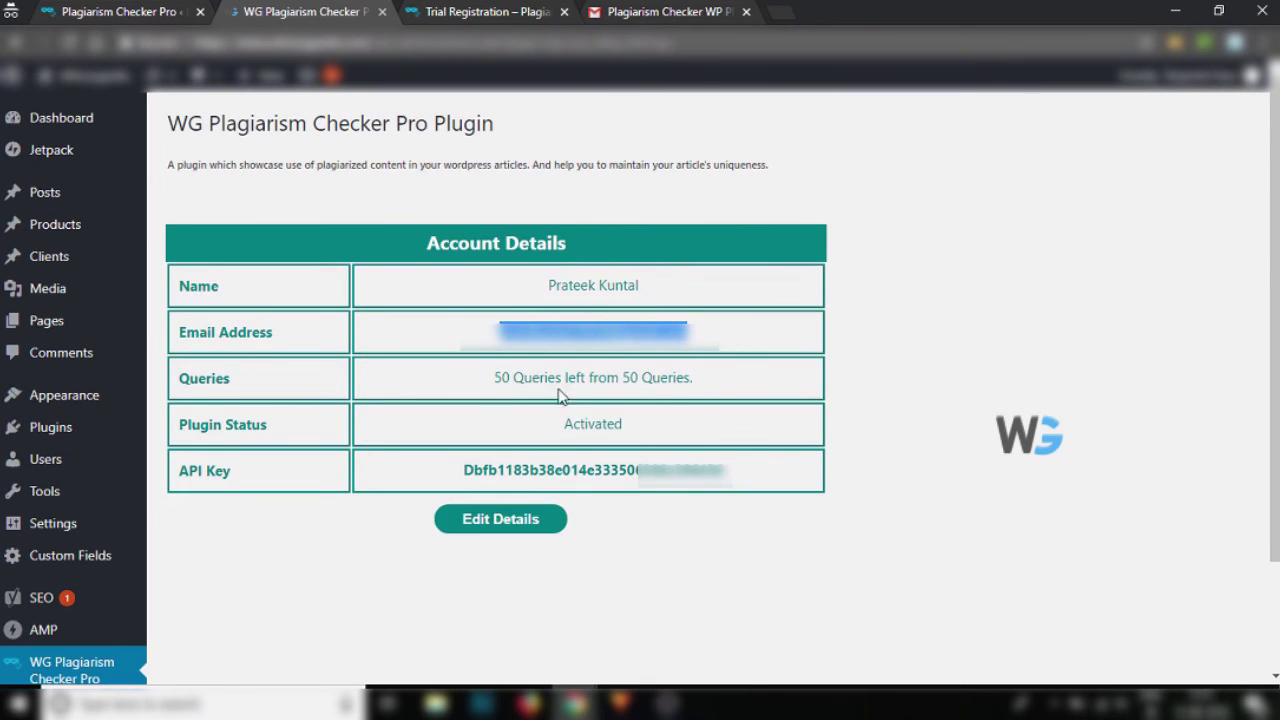
drag(495, 386, 714, 383)
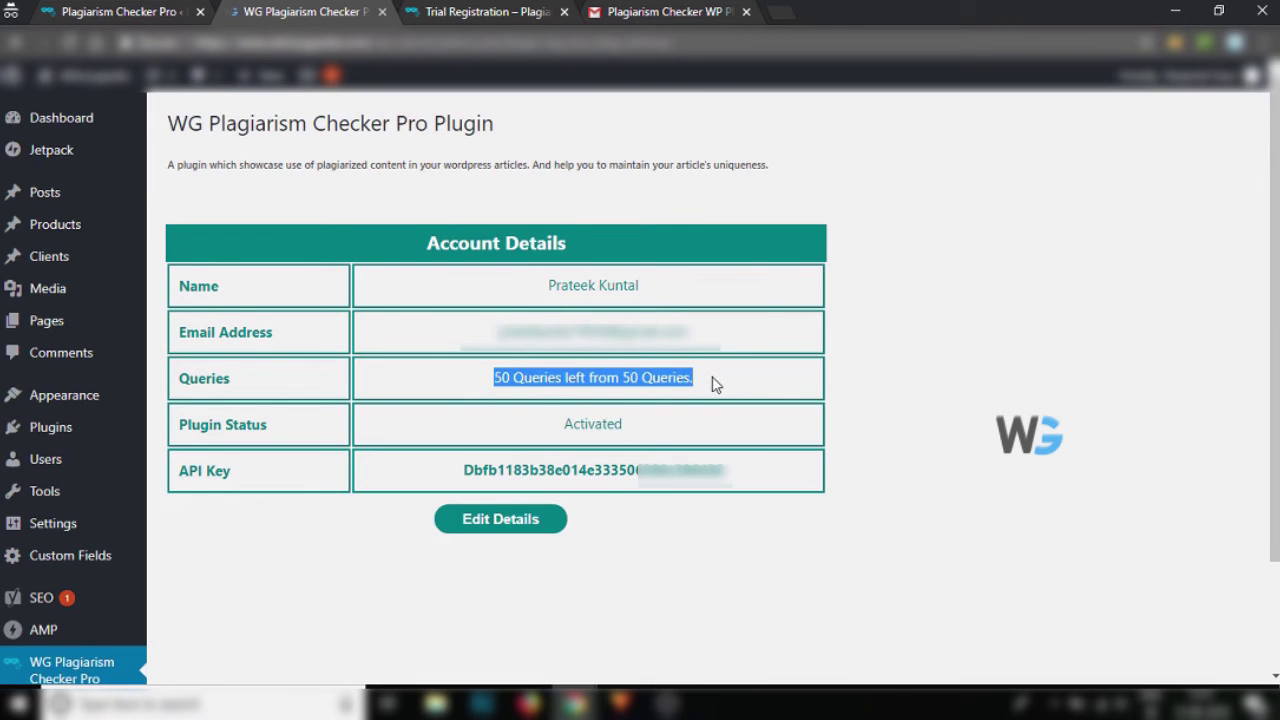
drag(563, 430, 636, 424)
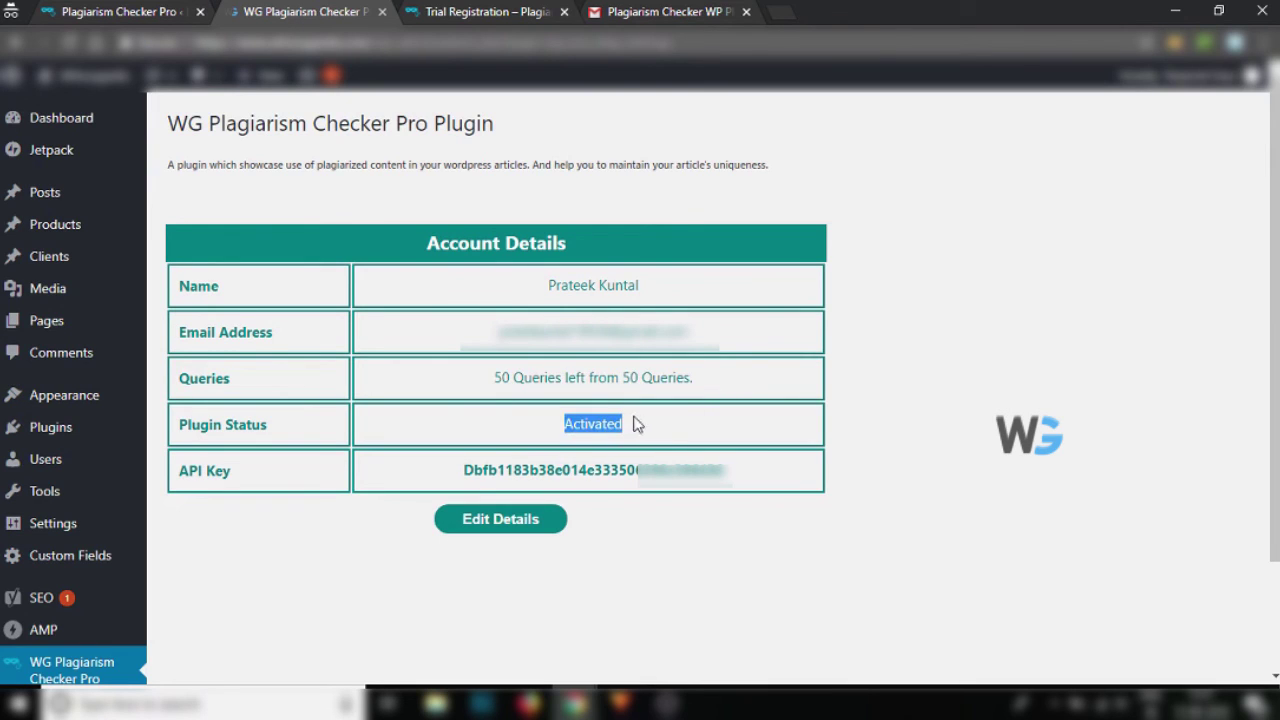
drag(463, 470, 735, 470)
click(900, 462)
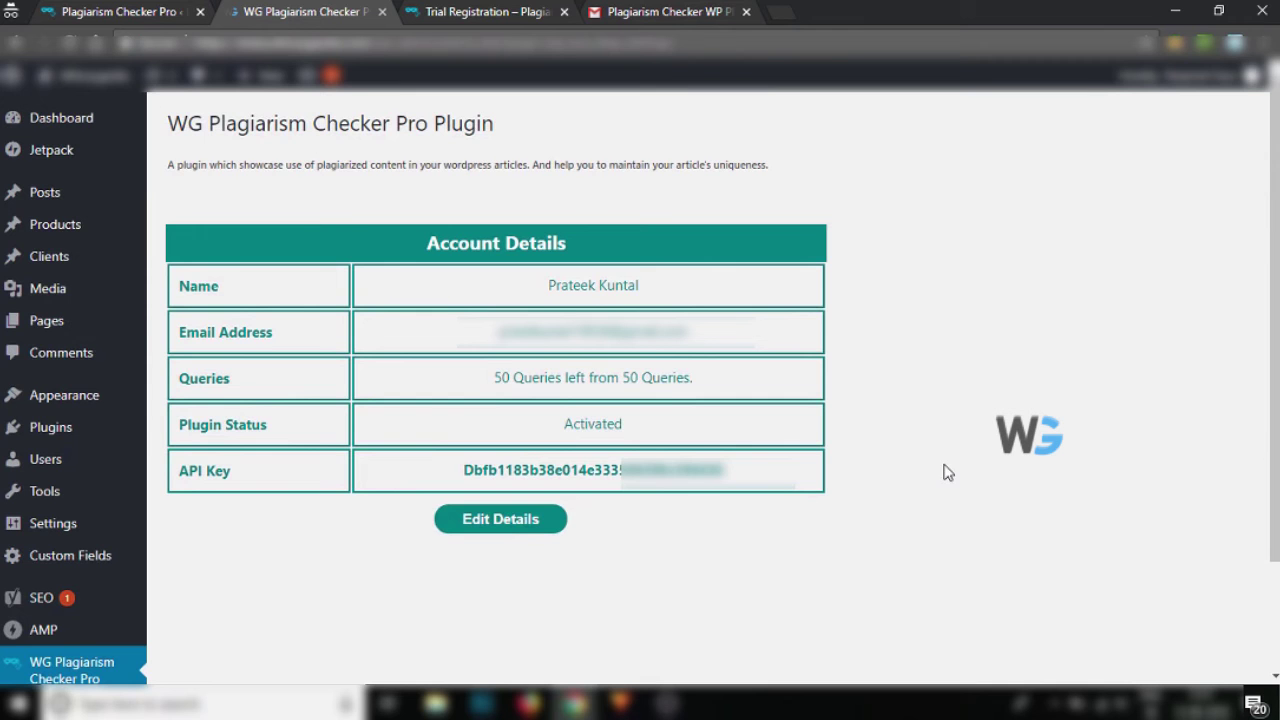
Open the list of all posts and start a new post
mouse_move(37, 204)
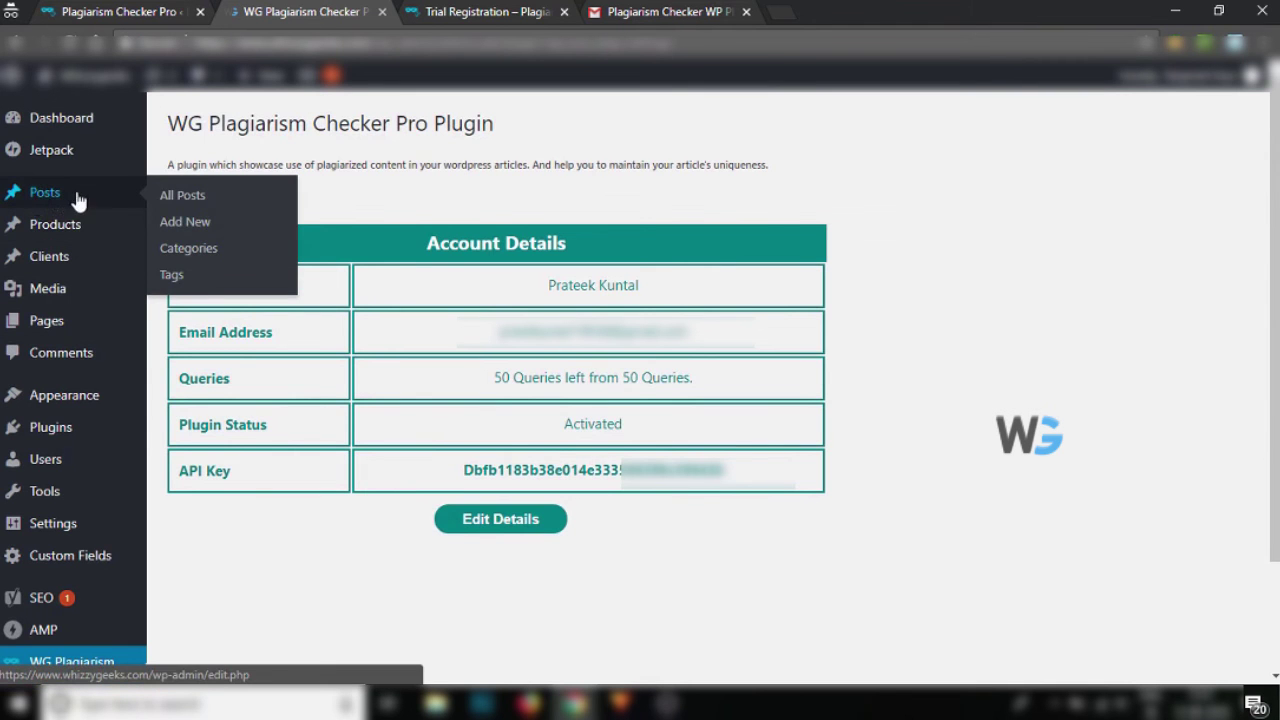
click(174, 199)
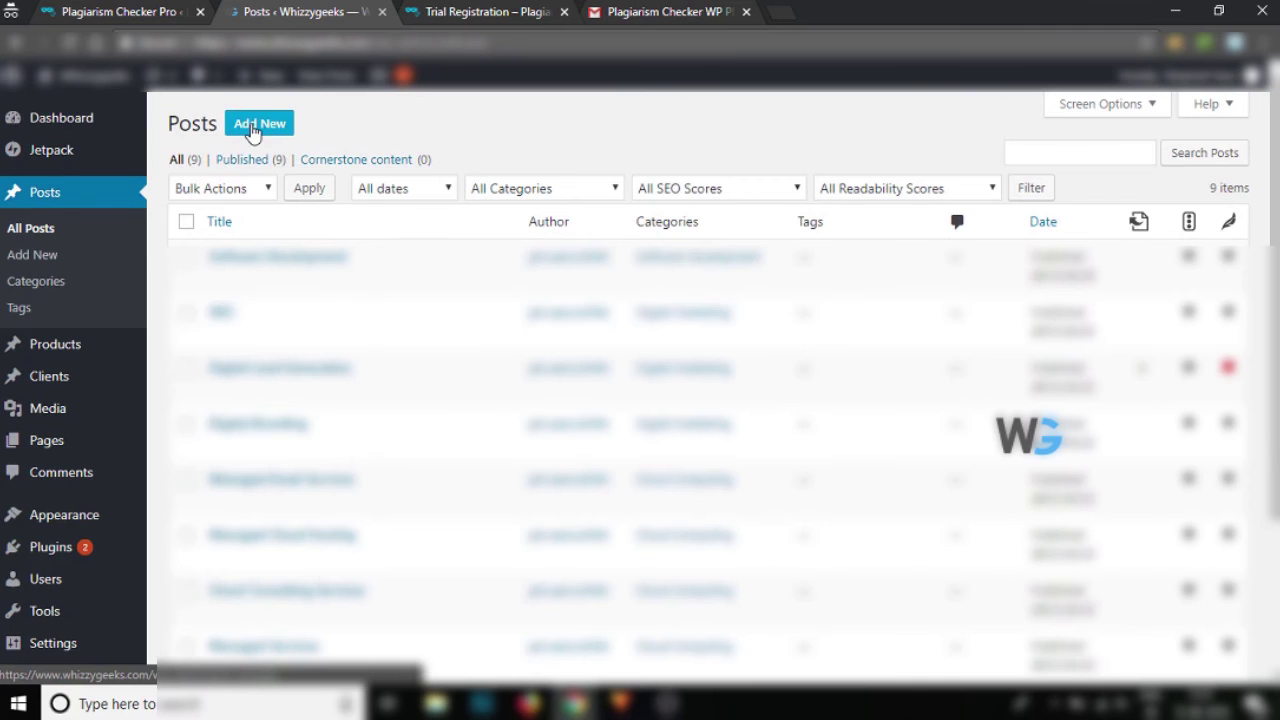
click(252, 126)
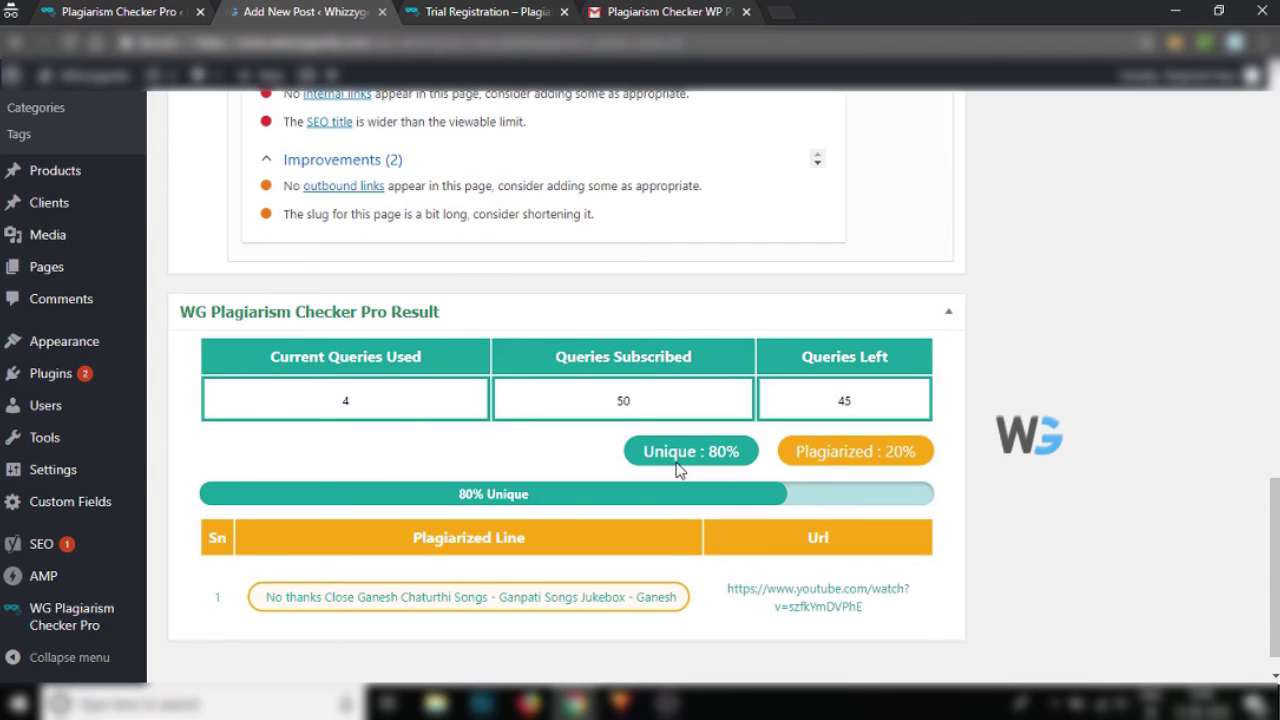
Examine the plagiarized line in the WG Plagiarism Checker Pro result and open its matching YouTube source to compare
scroll(400, 520, down, 1)
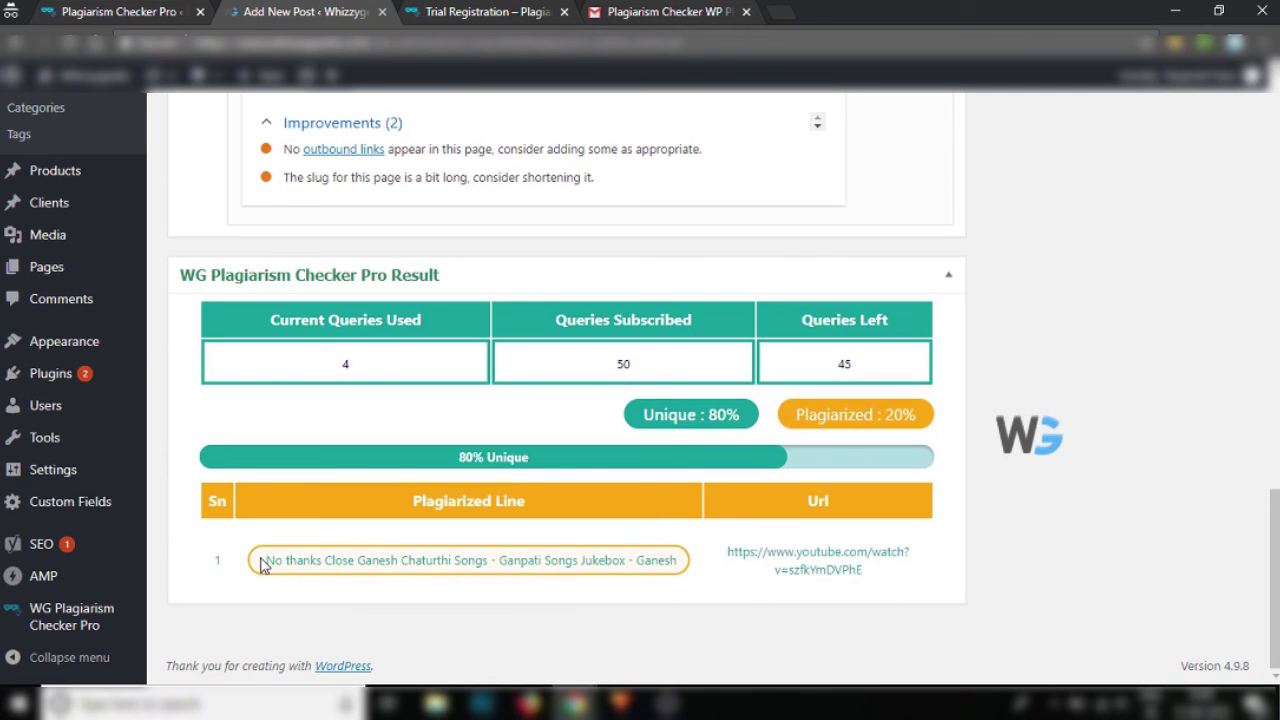
drag(262, 565, 822, 563)
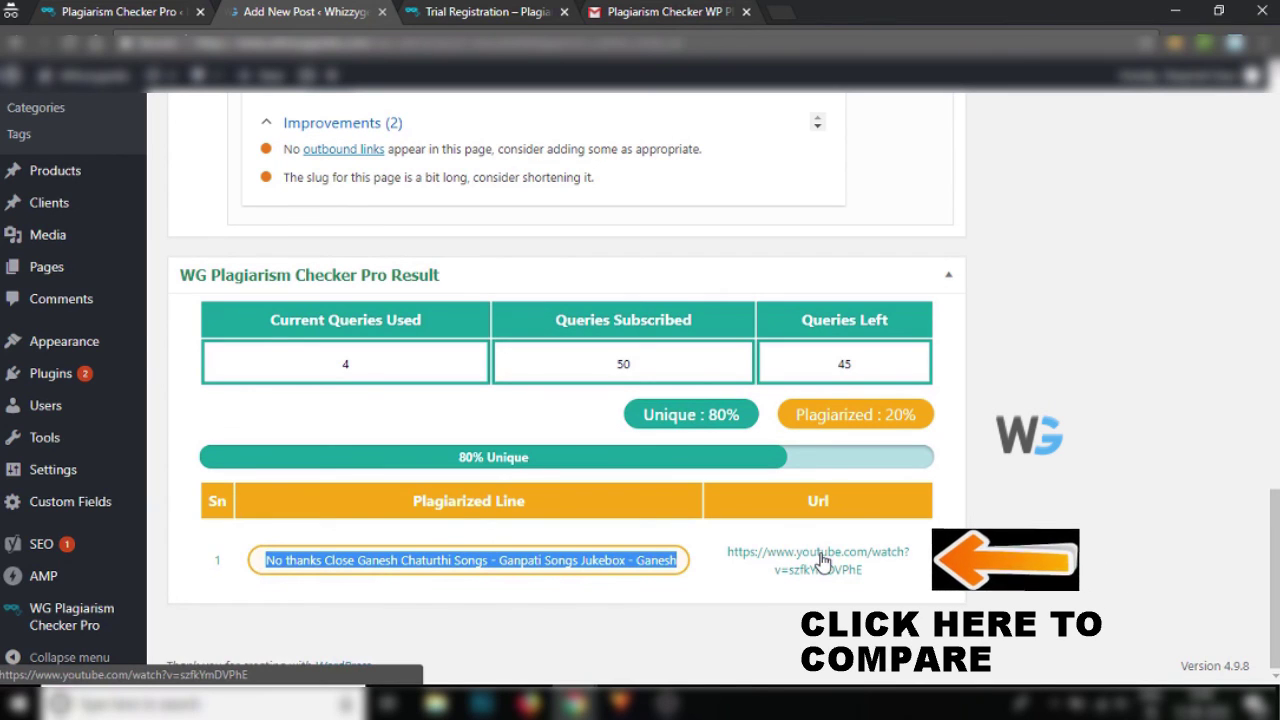
click(820, 553)
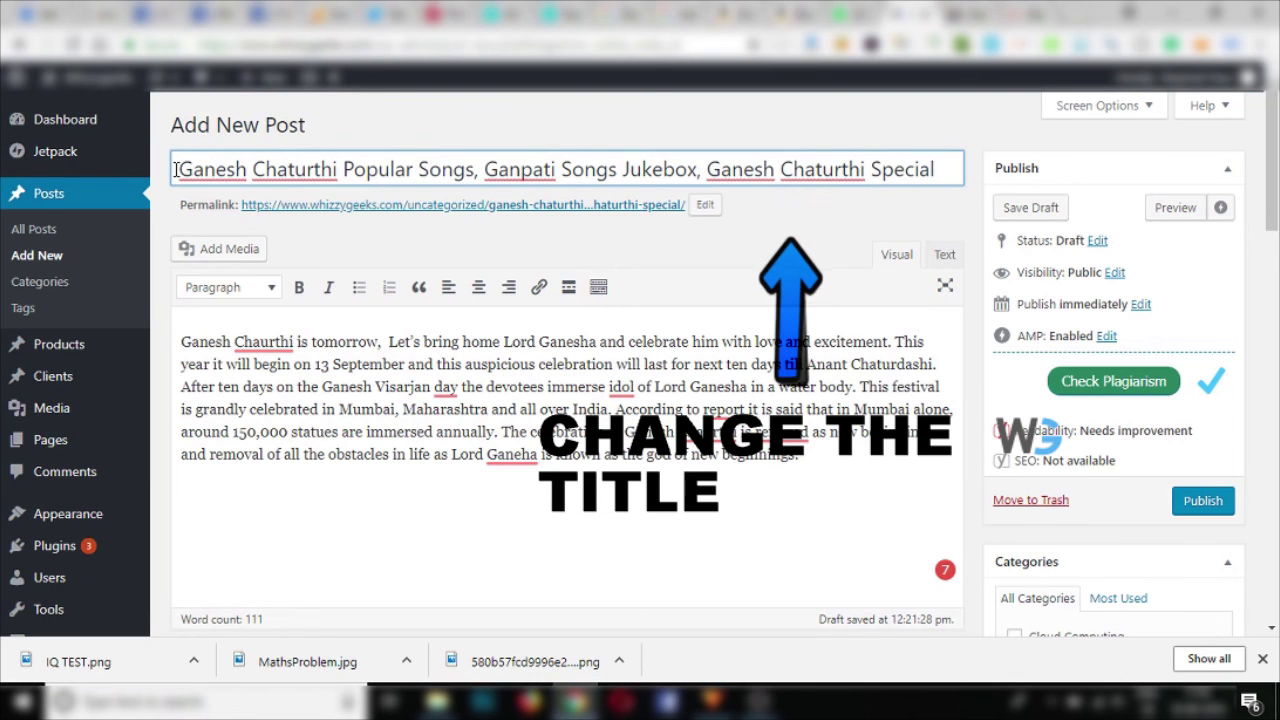
Change the post title to "2018 Ganesh Chaturthi Popular Jukebox, and Special songs", rerun the plagiarism check and view its result
drag(180, 170, 945, 176)
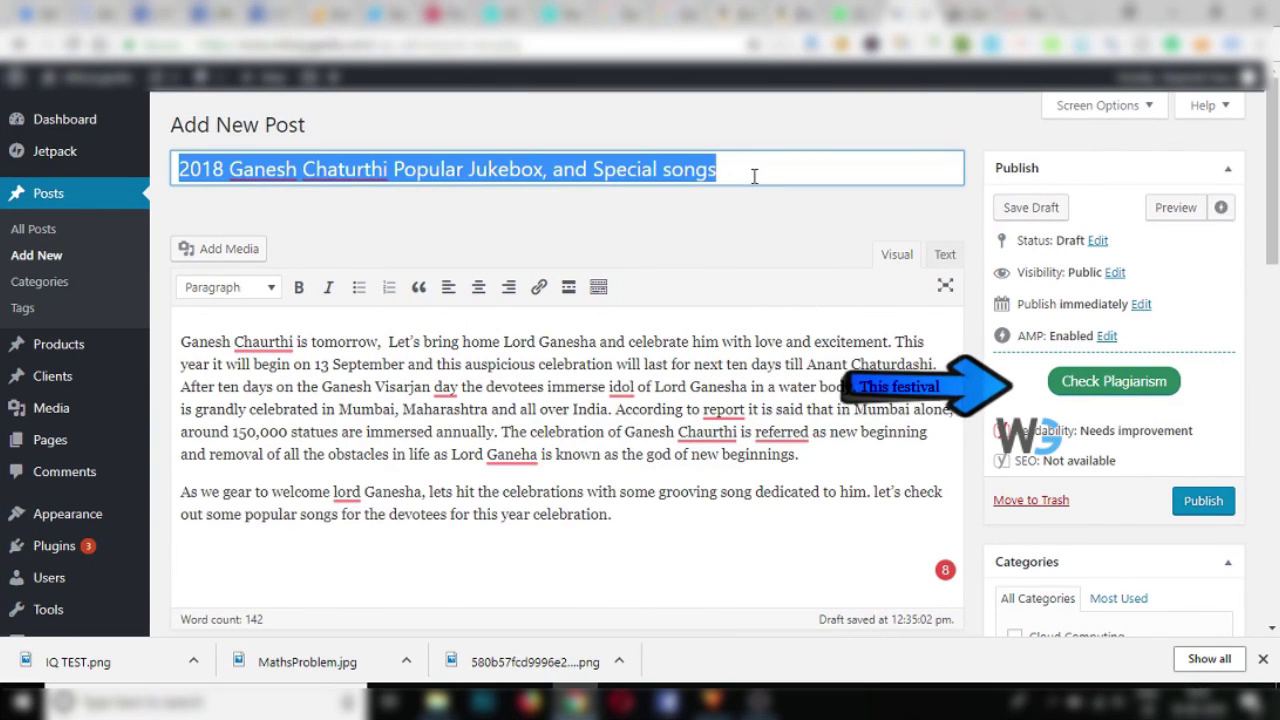
click(1093, 385)
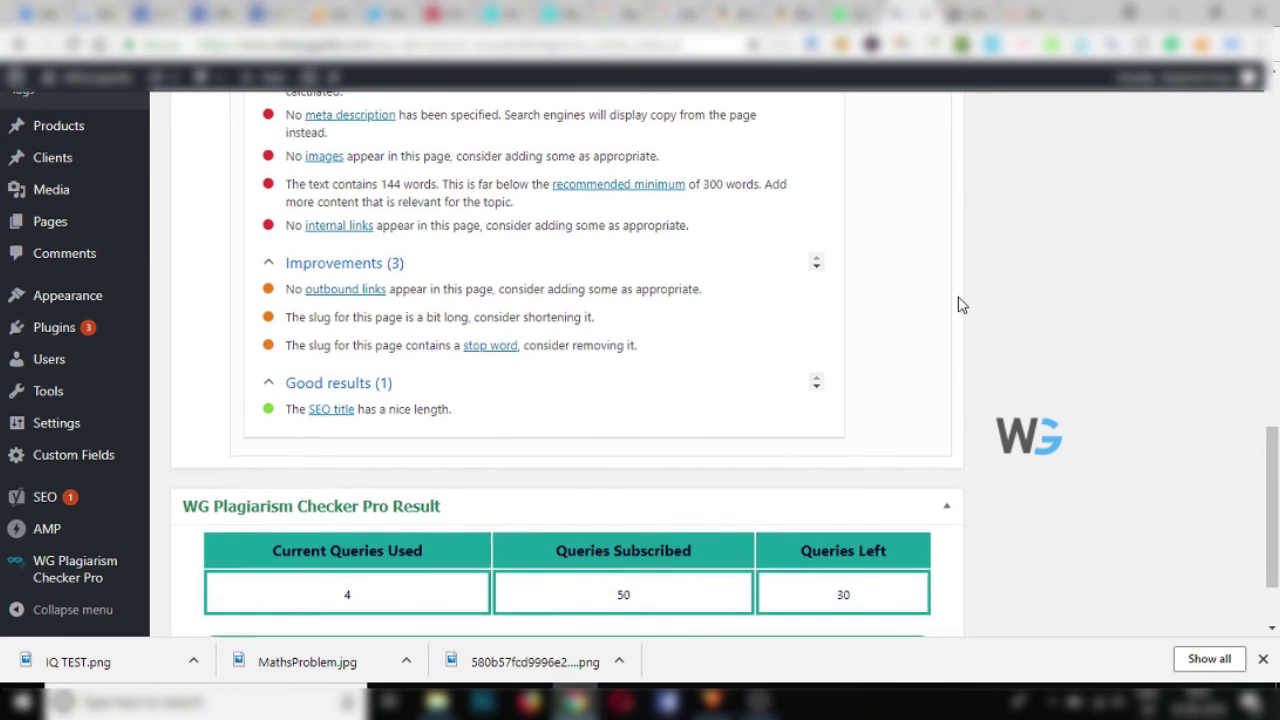
scroll(960, 320, down, 2)
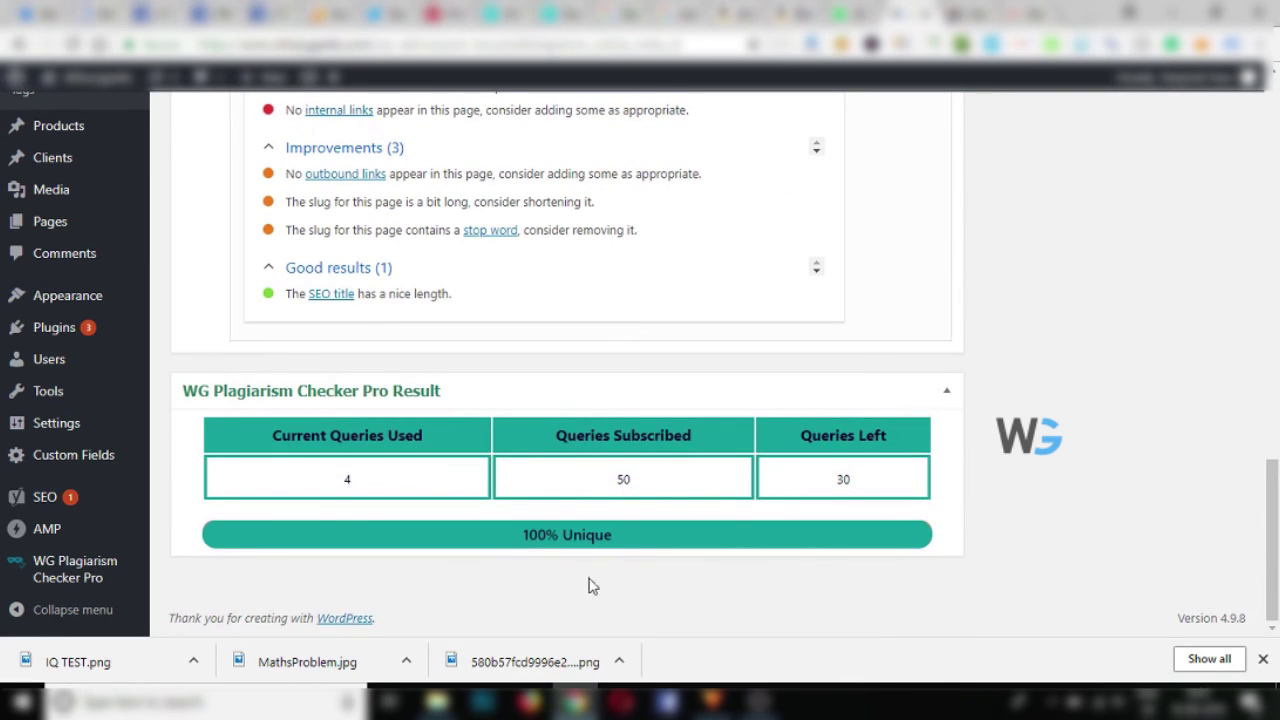